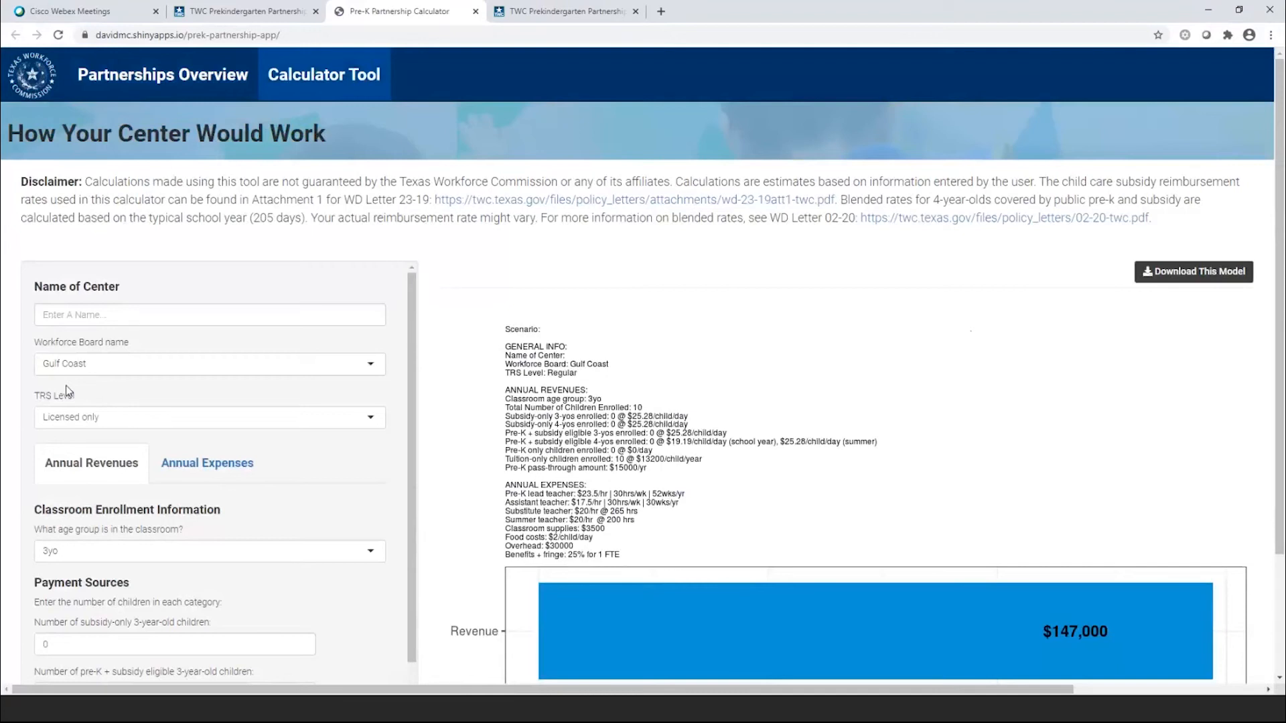
- Keep Gulf Coast as the Workforce Board and set the center's TRS level to TRS4
click(106, 369)
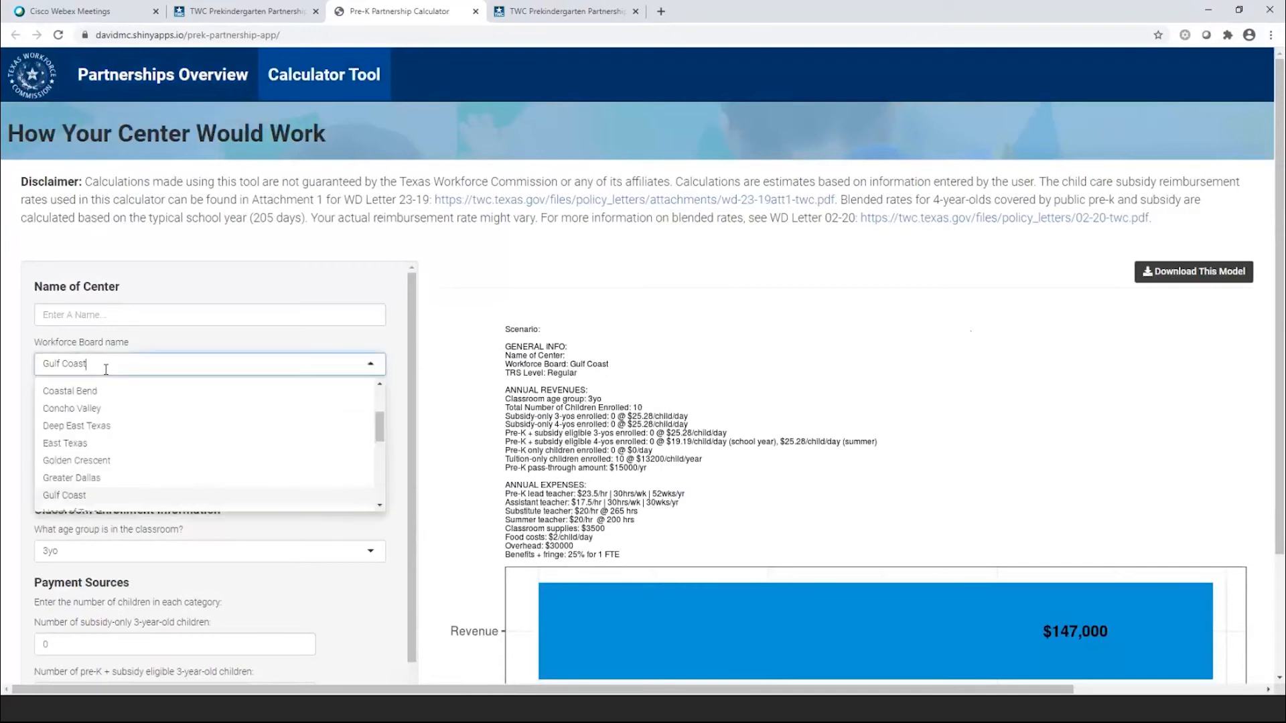
click(11, 367)
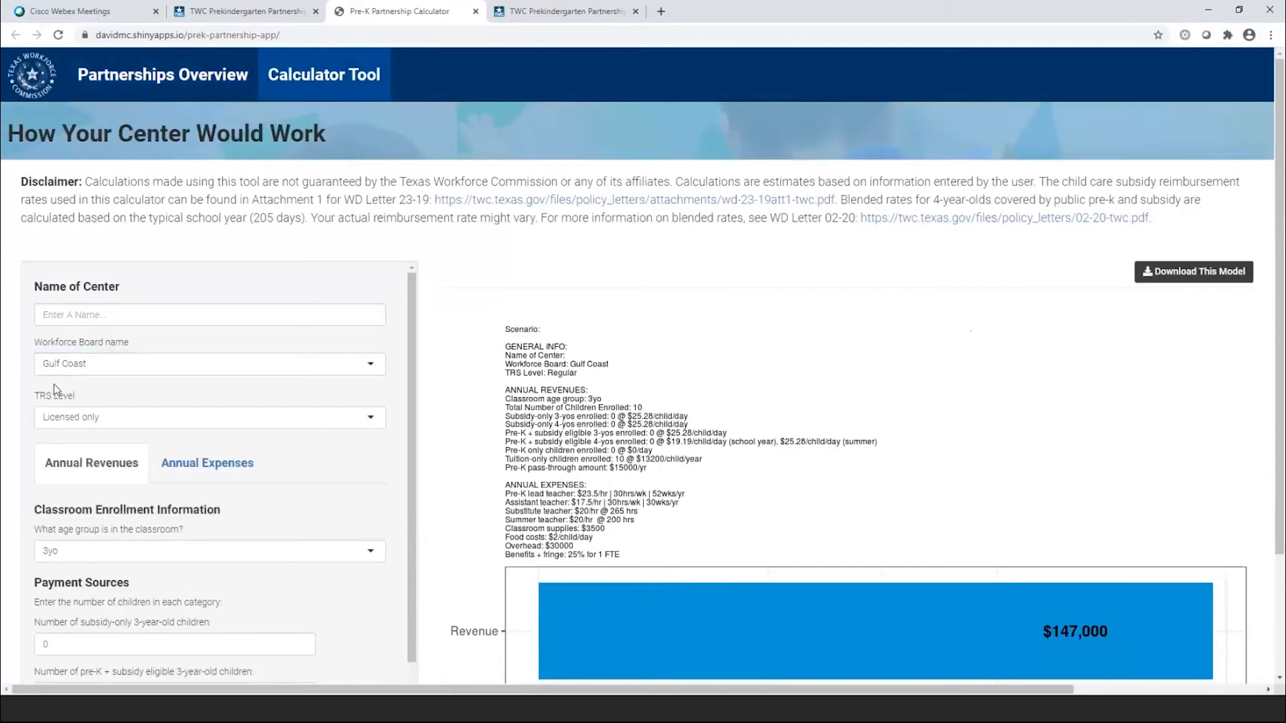
click(87, 416)
click(86, 494)
- Set the classroom age group to 4yo and the number of subsidy-only 4-year-old children to 2
scroll(85, 494, down, 3)
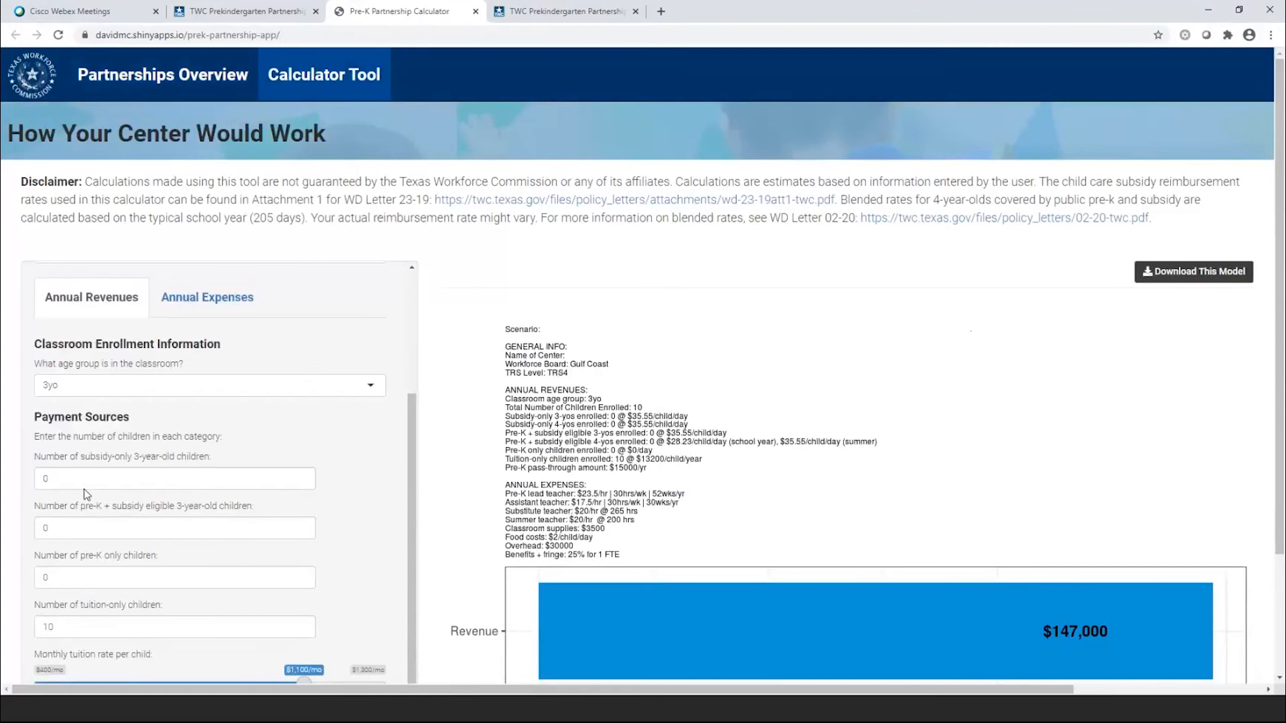
scroll(85, 490, up, 1)
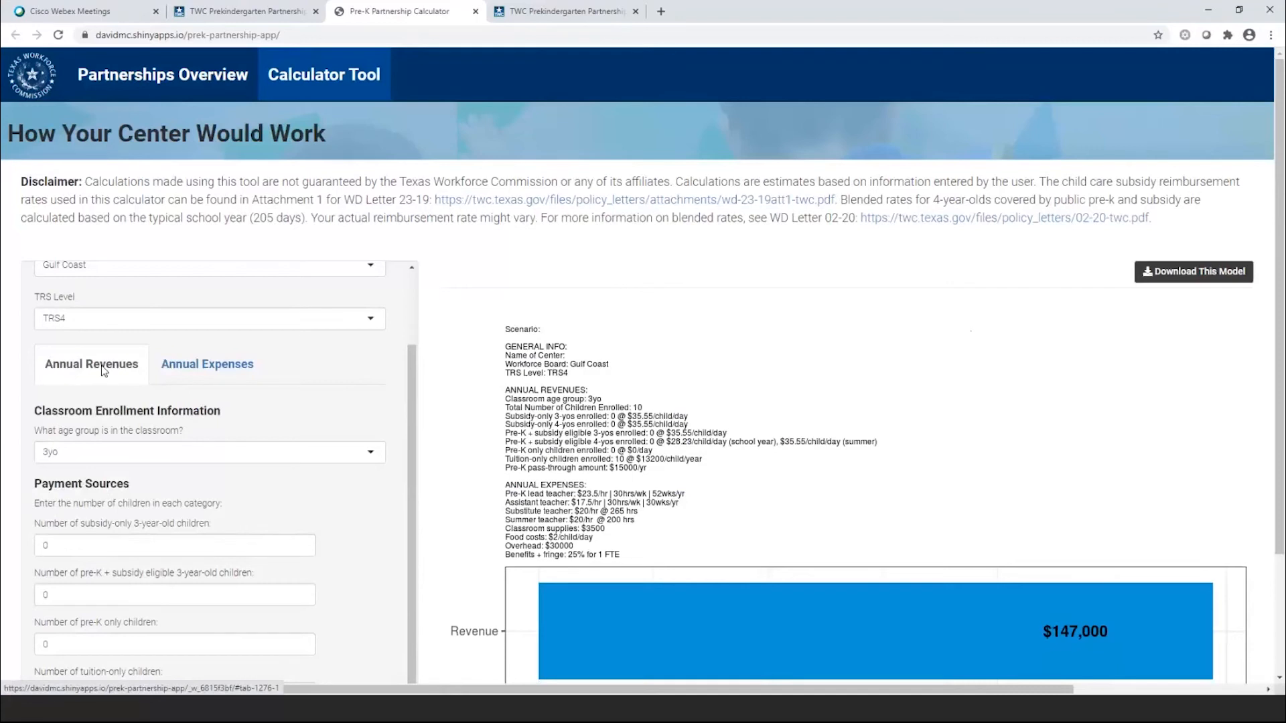
click(104, 455)
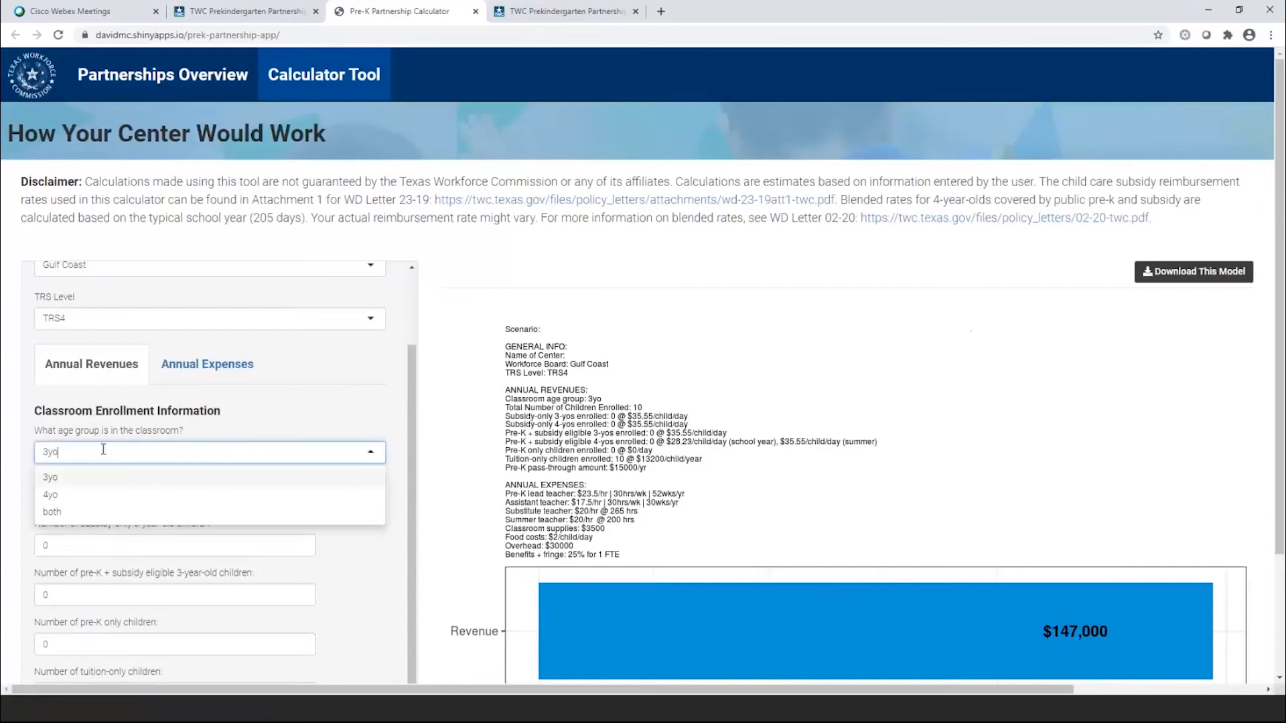
click(54, 497)
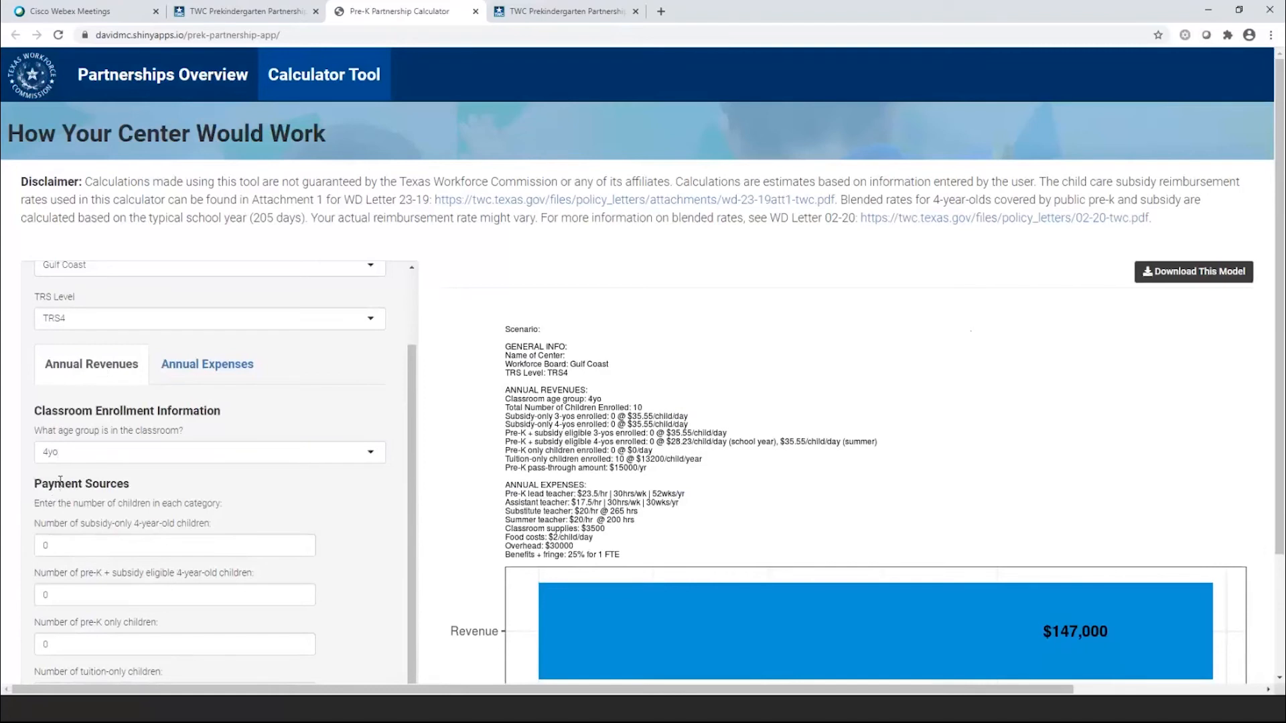
click(63, 547)
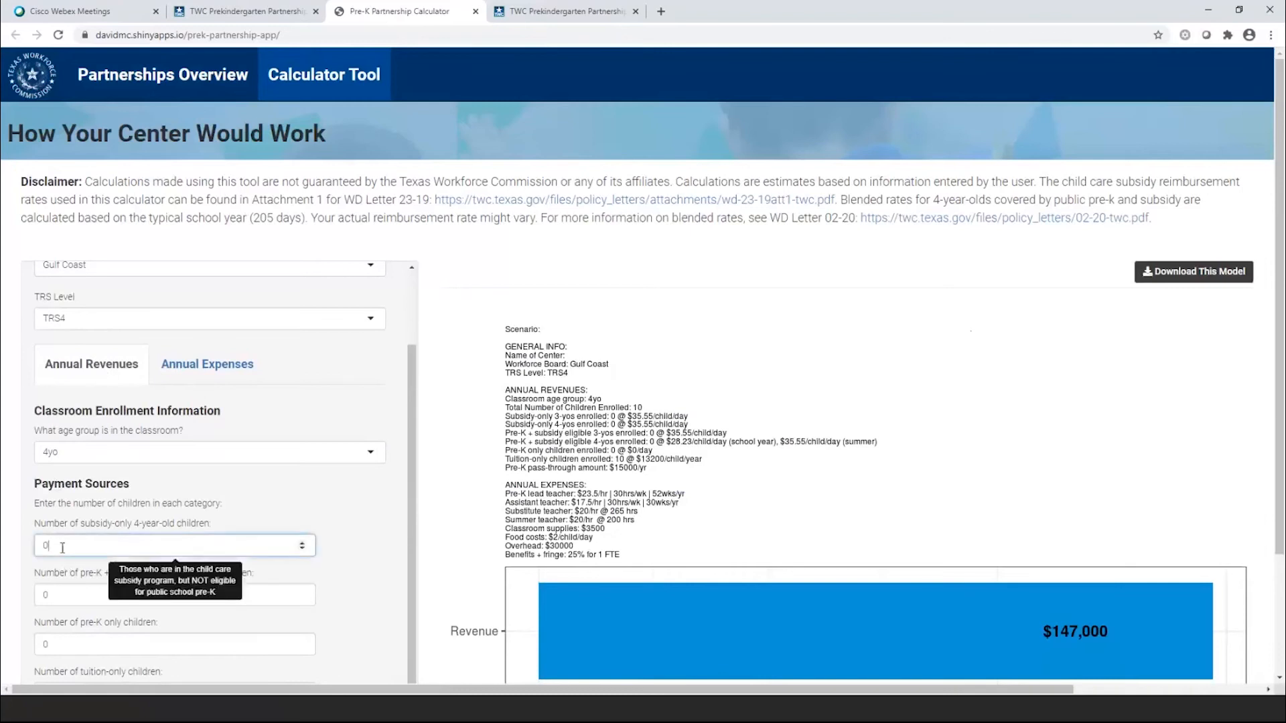
key(BackSpace)
text(2)
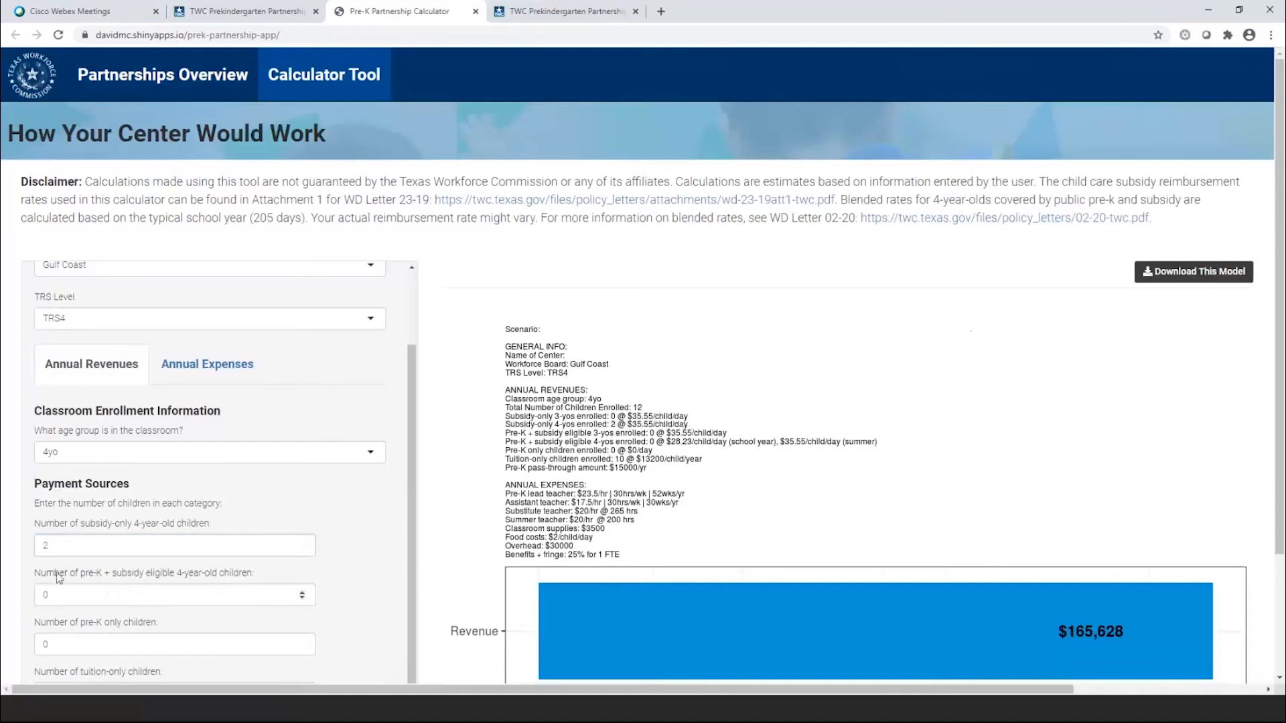
- Set the number of pre-K + subsidy eligible 4-year-olds to 10 and pre-K only children to 2
click(60, 593)
scroll(203, 543, down, 5)
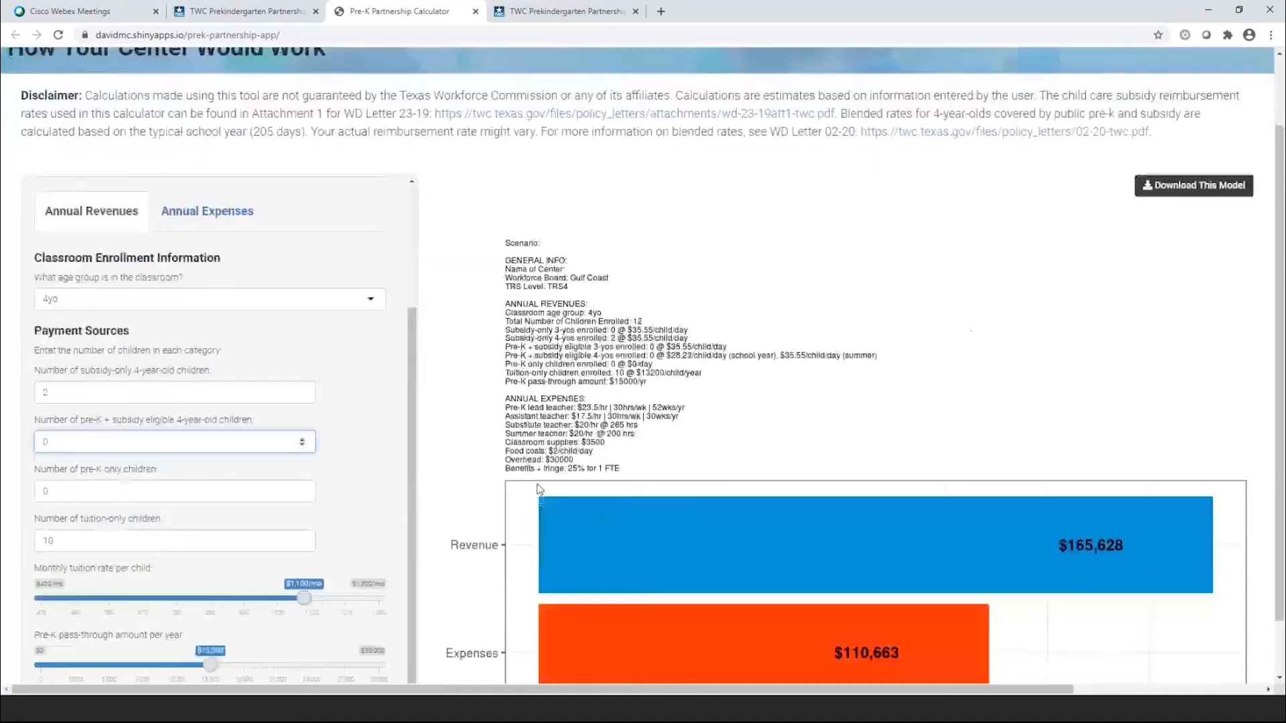
scroll(540, 490, down, 1)
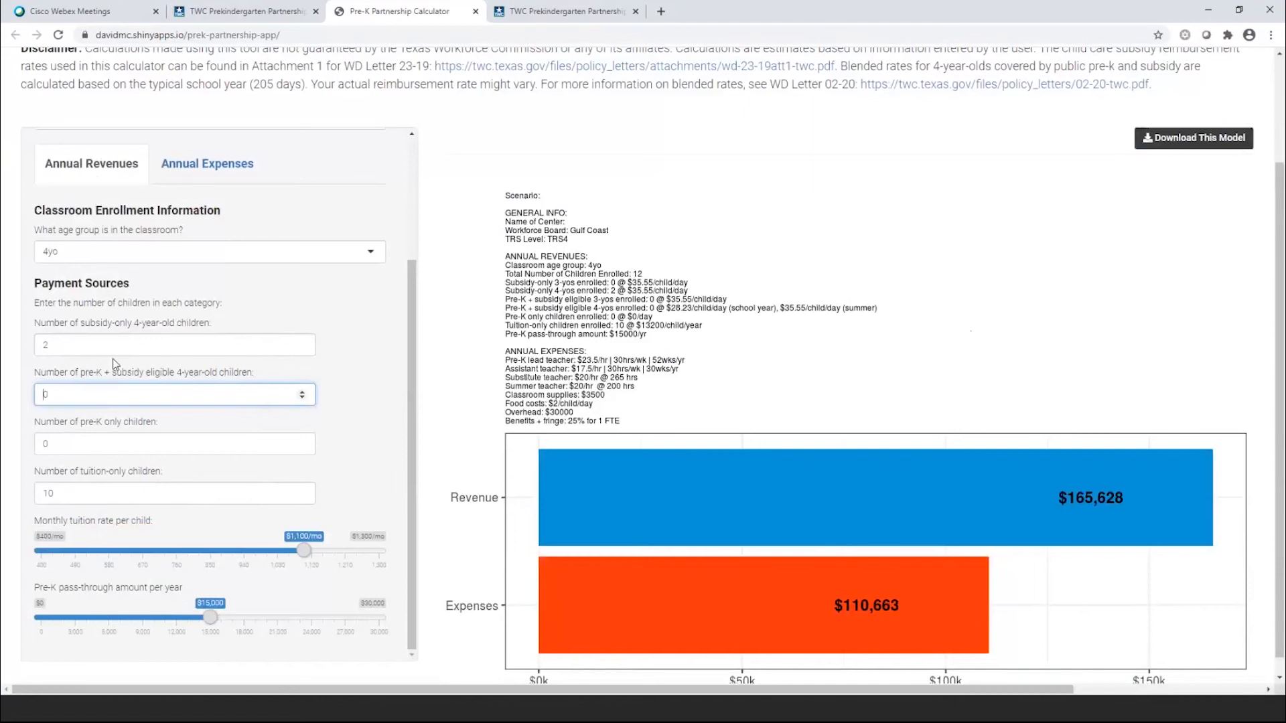
text(1)
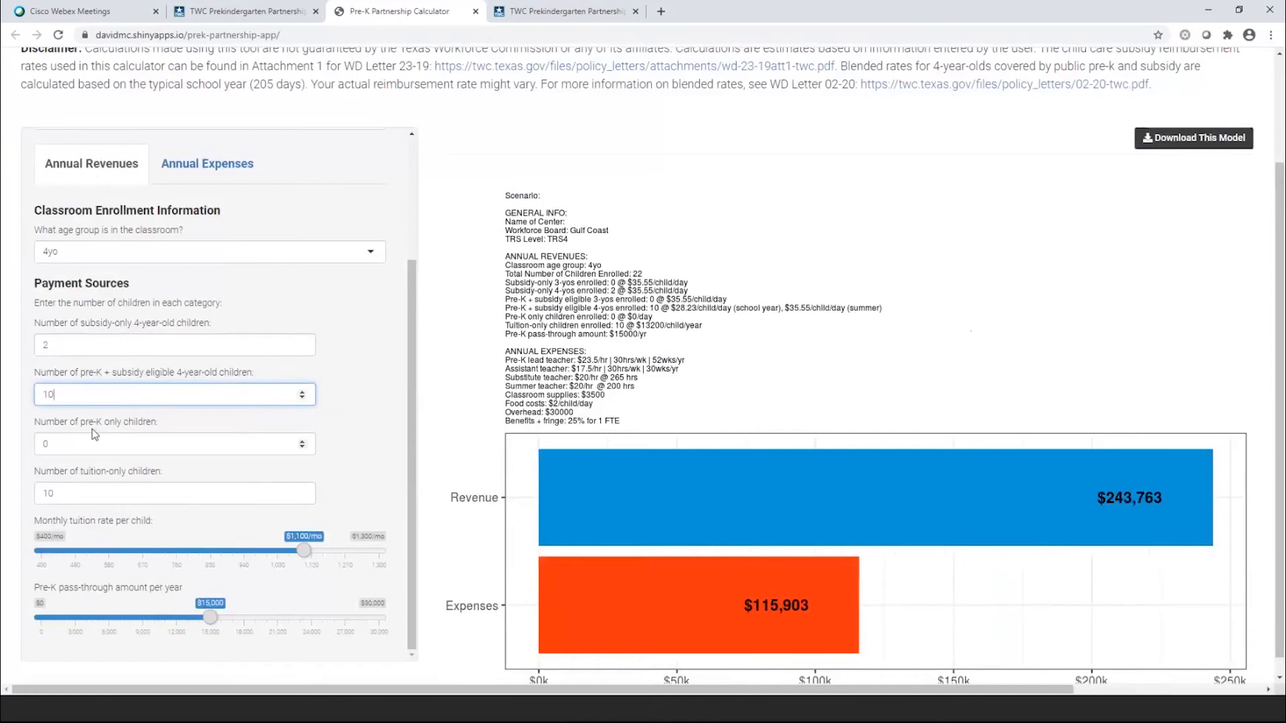
click(84, 443)
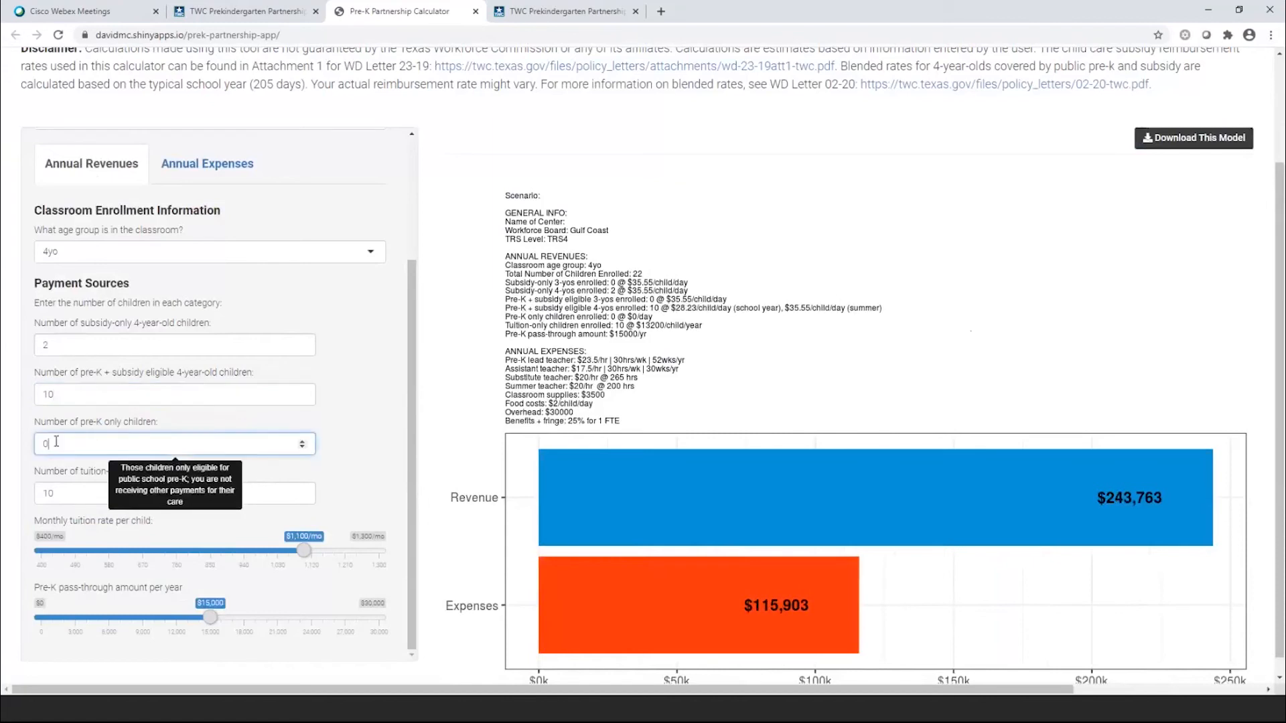
drag(12, 438, 6, 436)
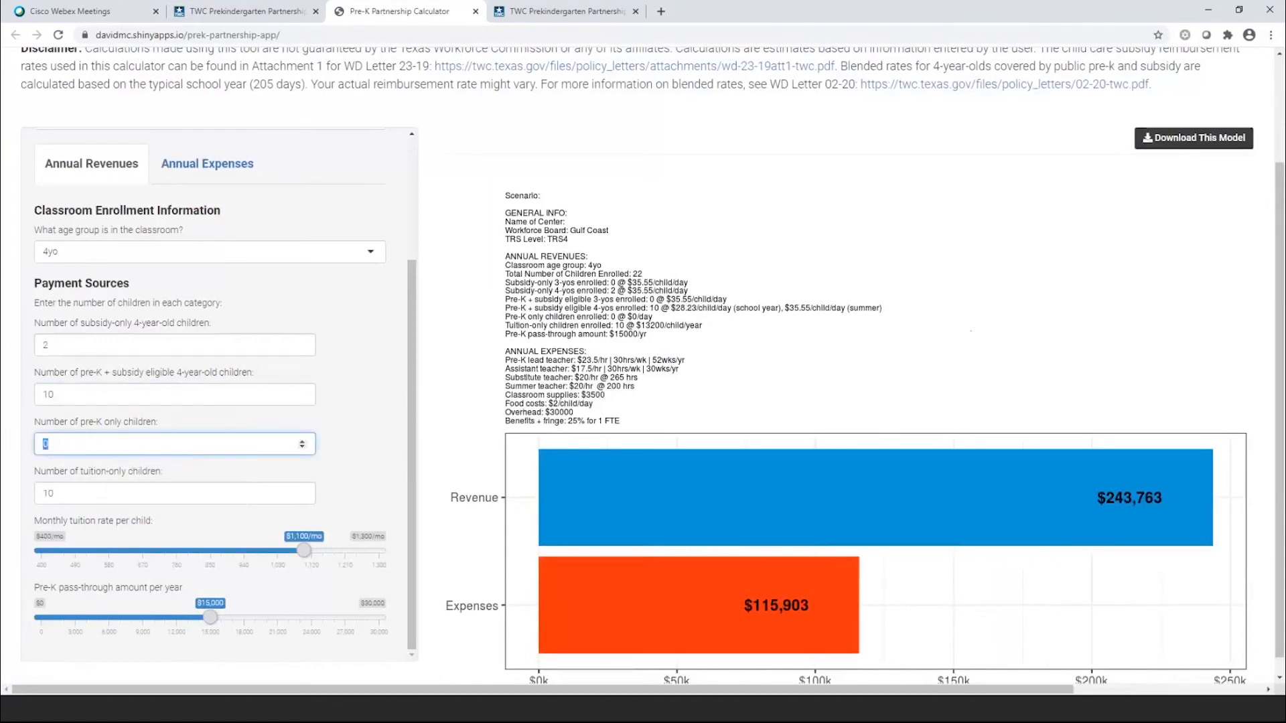
text(2)
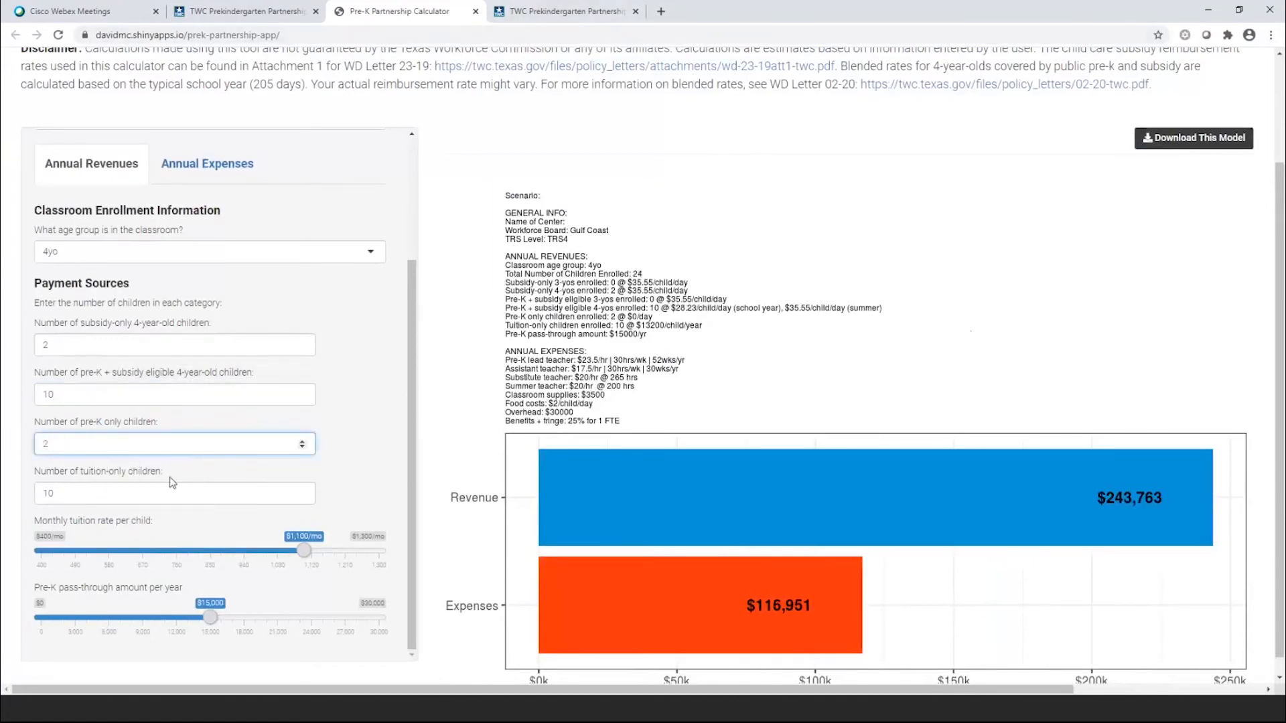
- Set the number of tuition-only children to 4 and the monthly tuition rate per child to $728
click(172, 483)
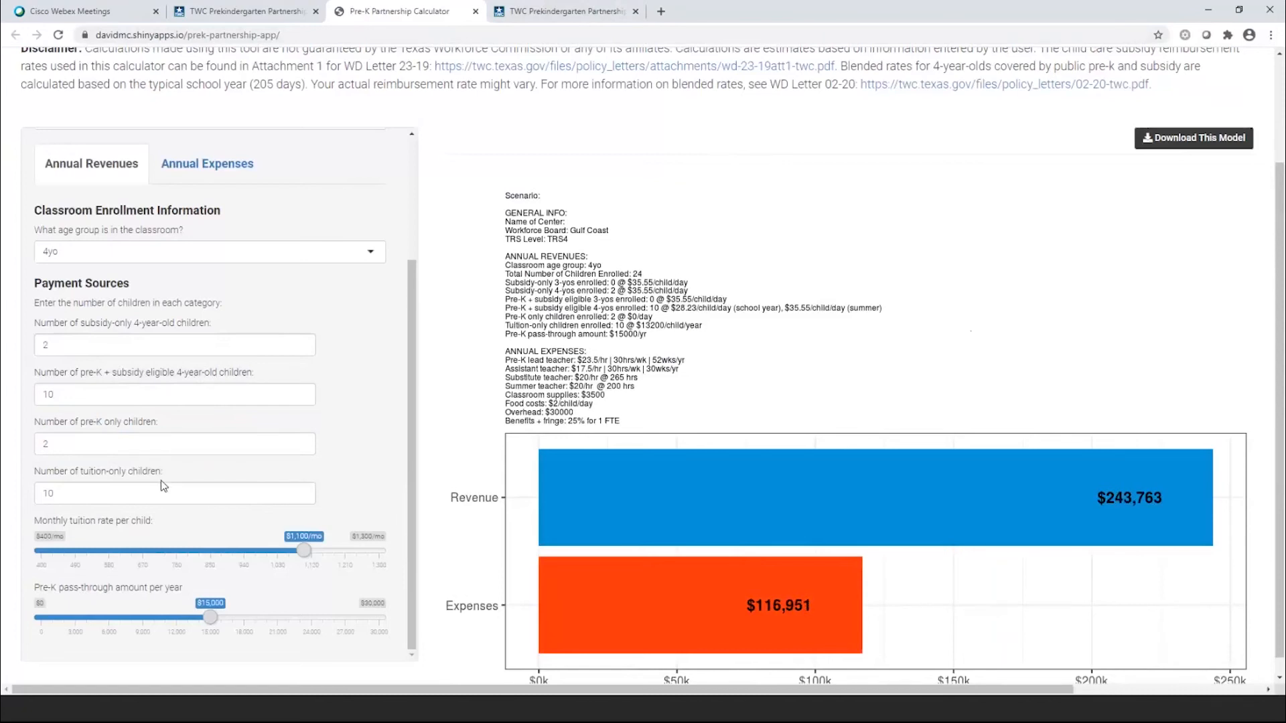
drag(57, 494, 27, 482)
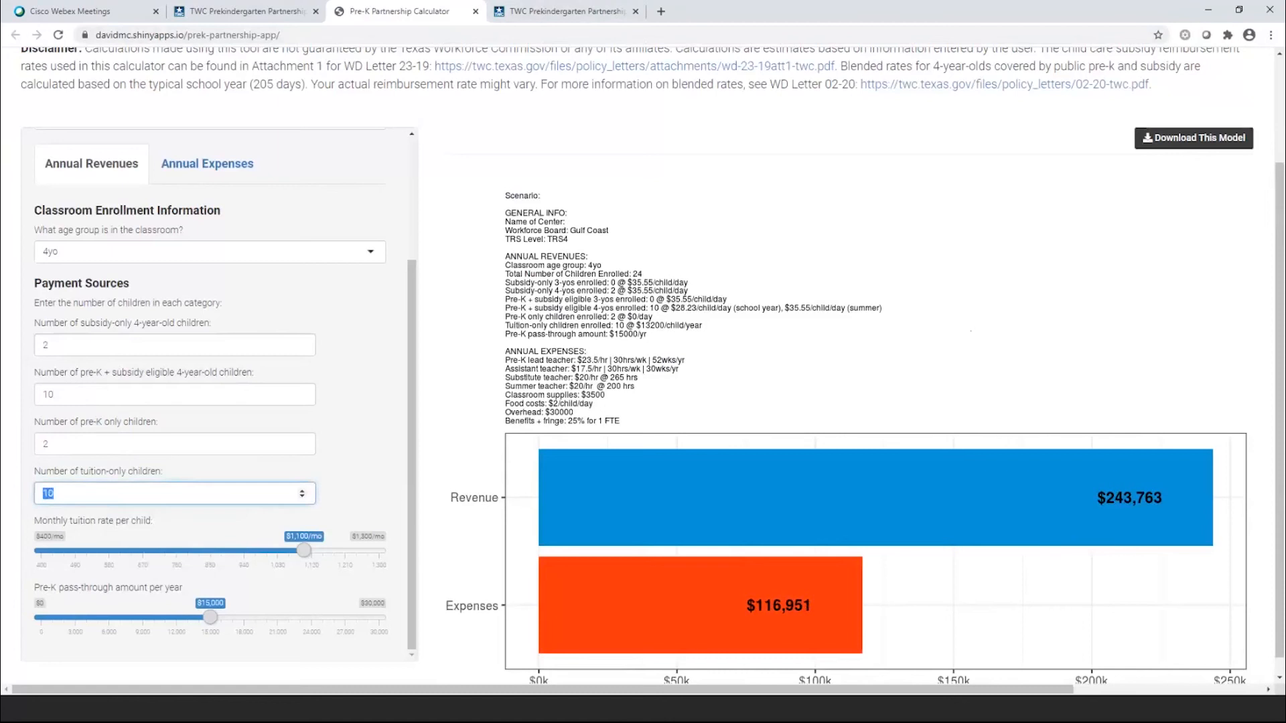
text(4)
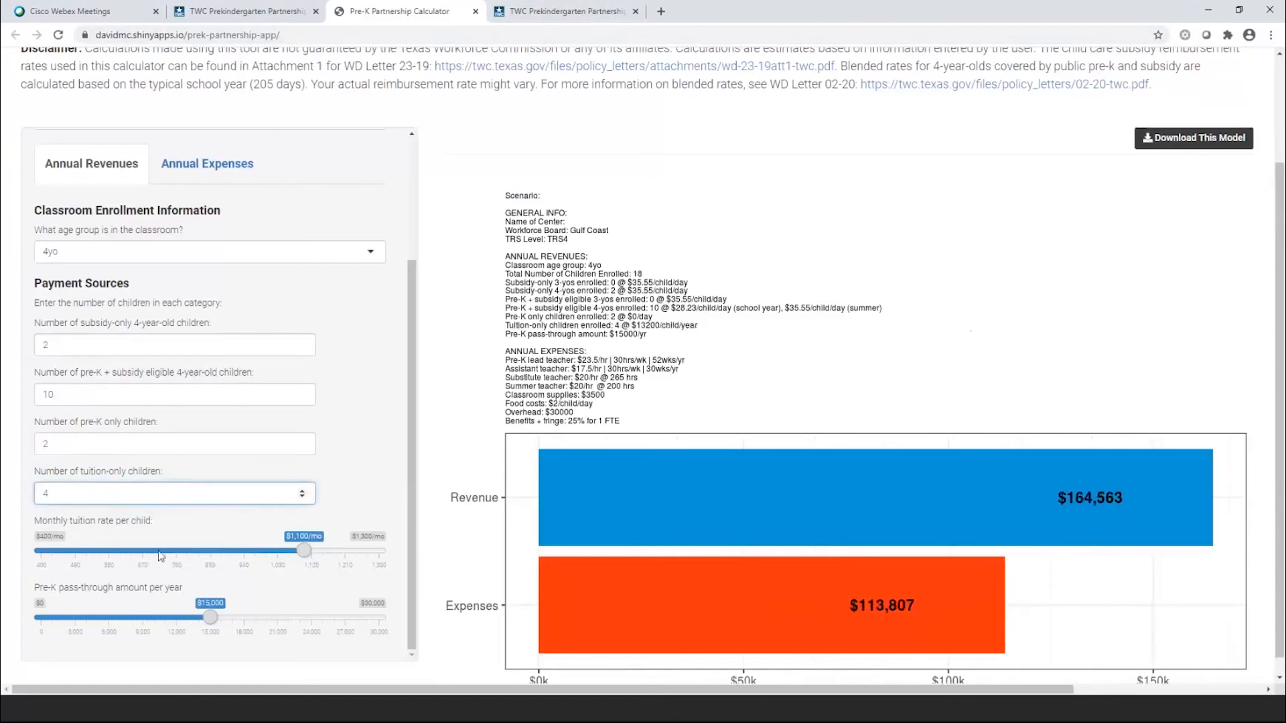
click(165, 553)
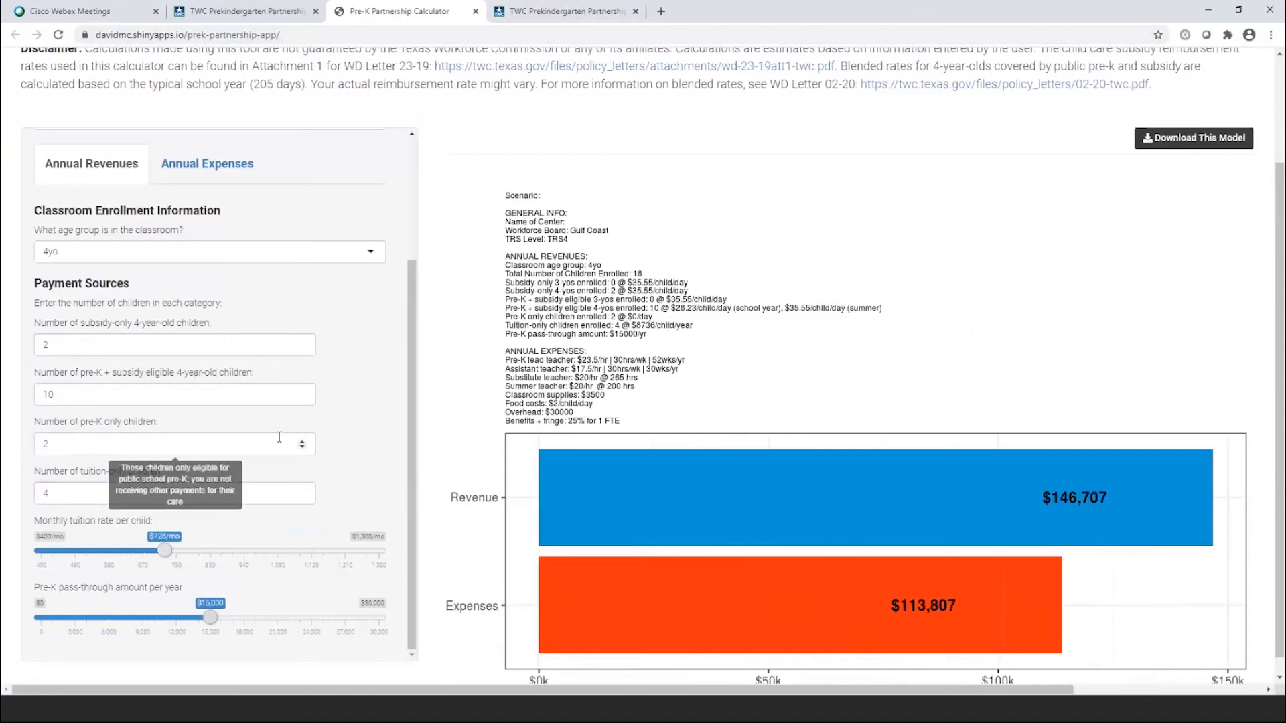
- Set the pre-K pass-through amount per year to $0
scroll(279, 437, down, 1)
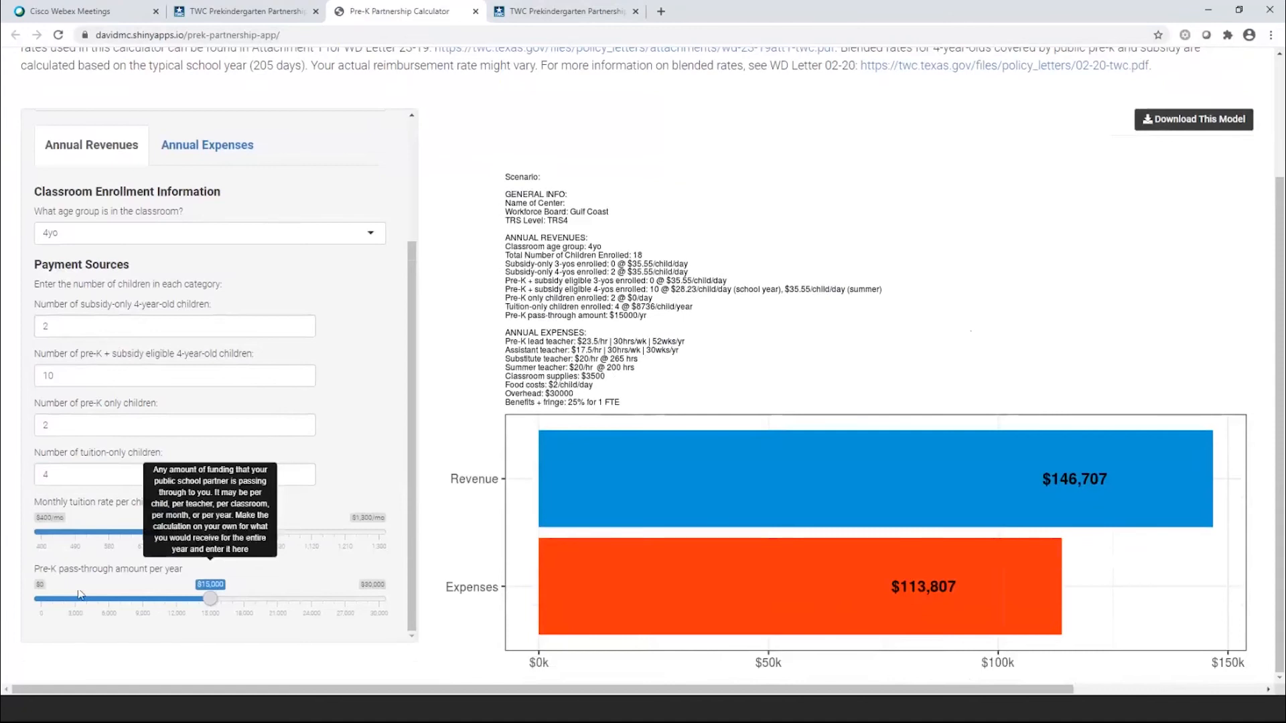
click(42, 600)
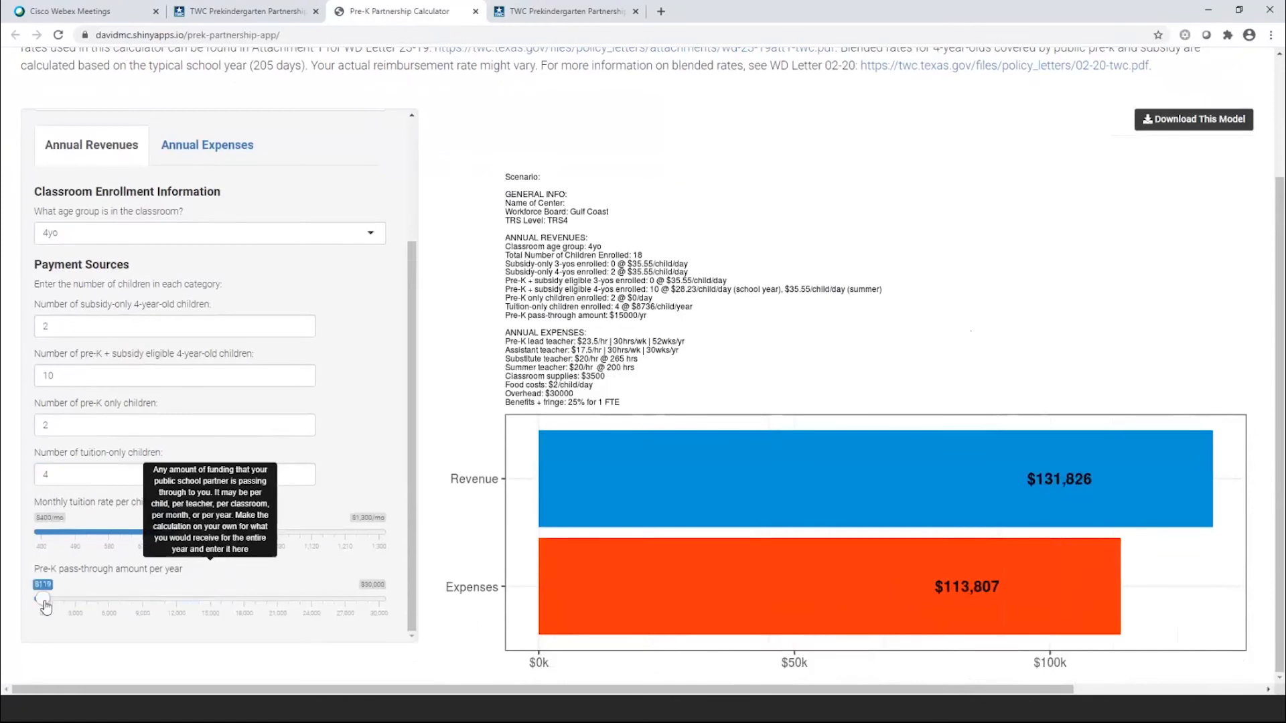
drag(45, 606, 38, 605)
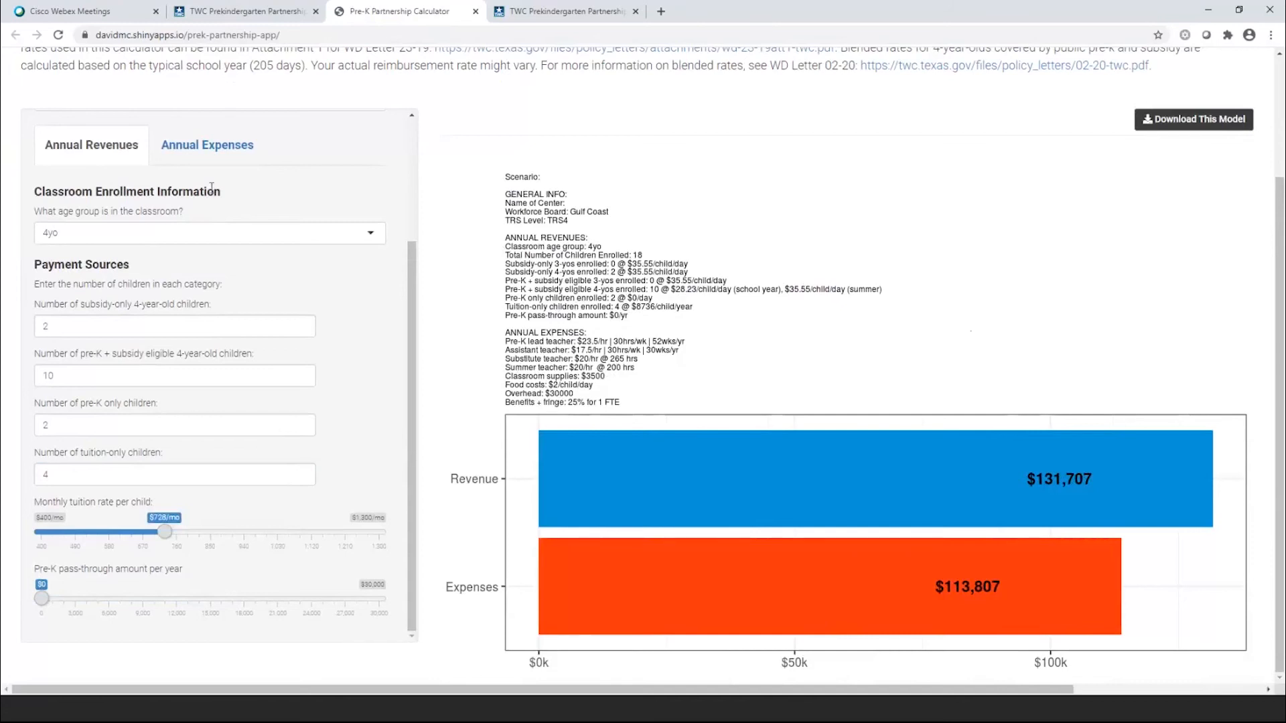
- In the annual expenses, mark the lead teacher as paid by the school district and choose 2 Assistants
click(211, 152)
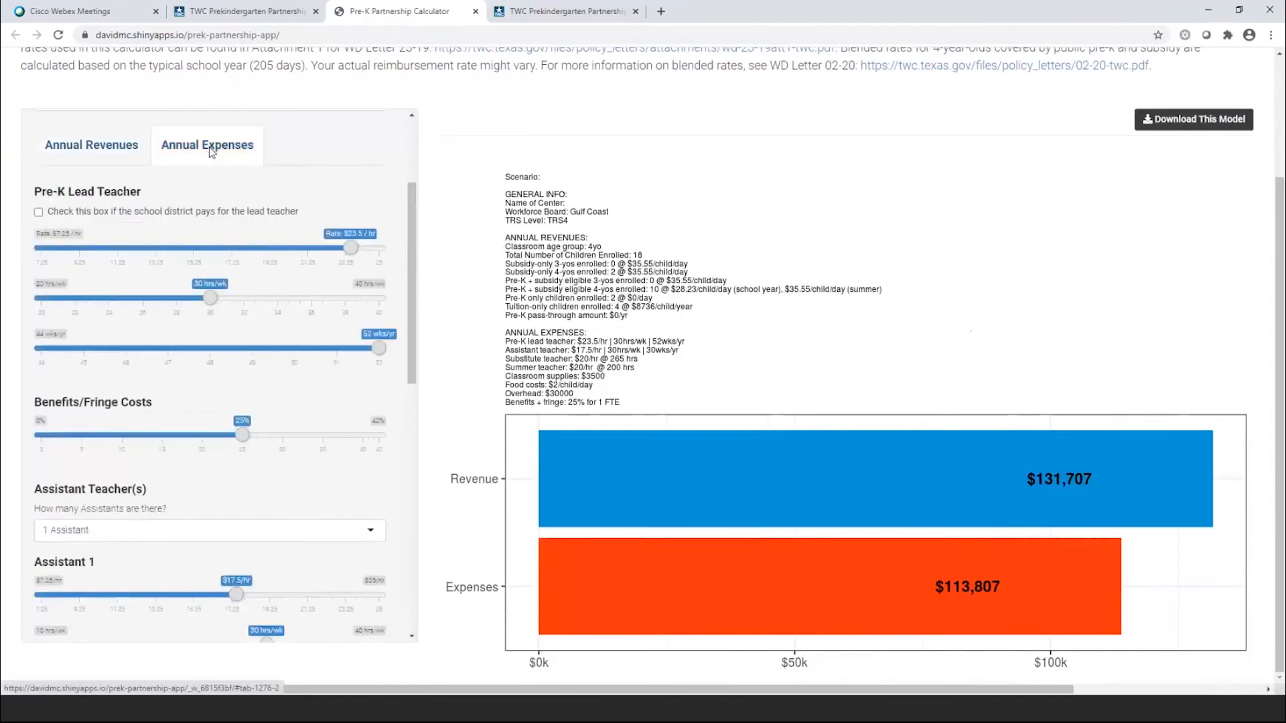
click(39, 212)
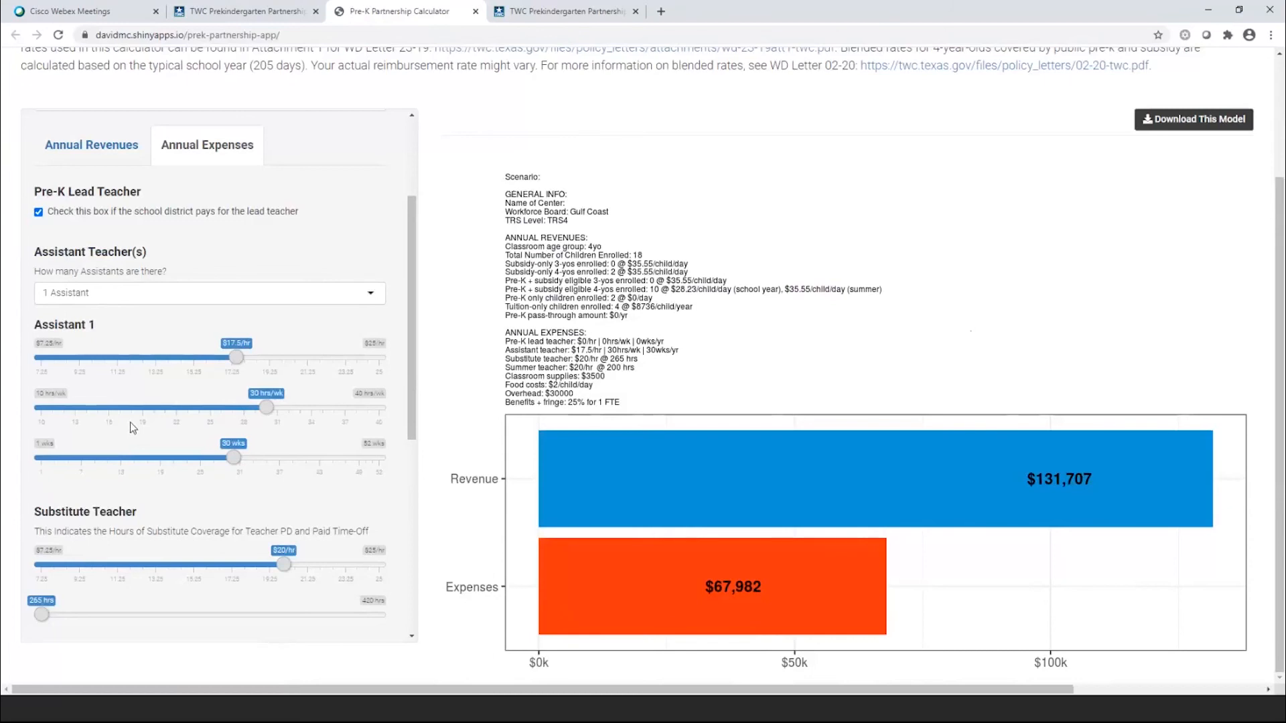
click(70, 299)
click(85, 323)
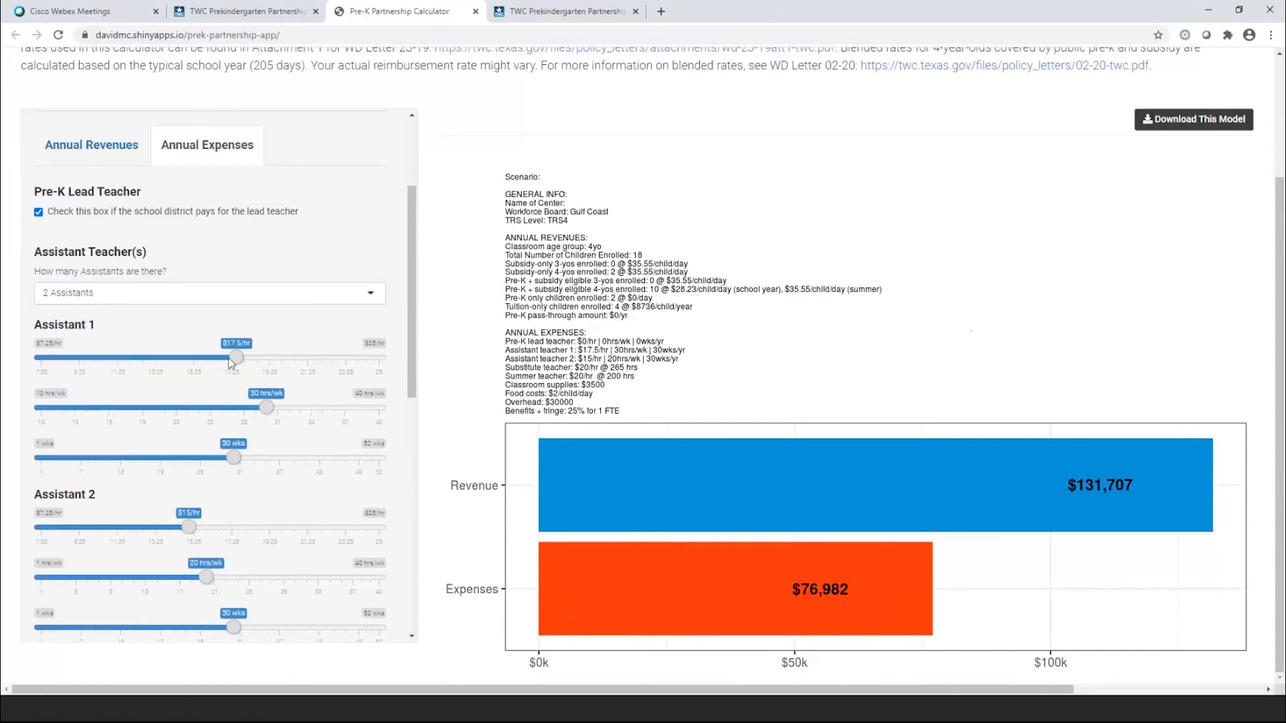
- Set Assistant 1 to $15.25/hr, 40 hours per week and 52 weeks
drag(237, 358, 194, 363)
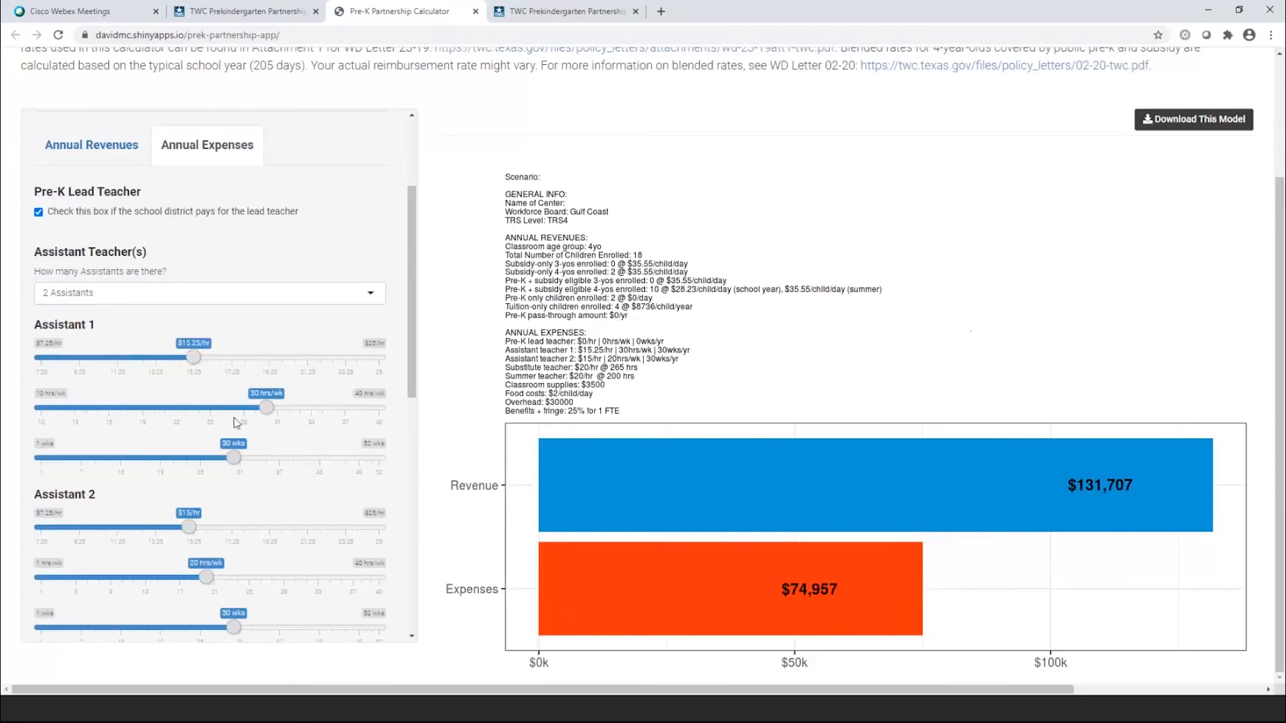
drag(266, 407, 379, 408)
drag(230, 462, 400, 461)
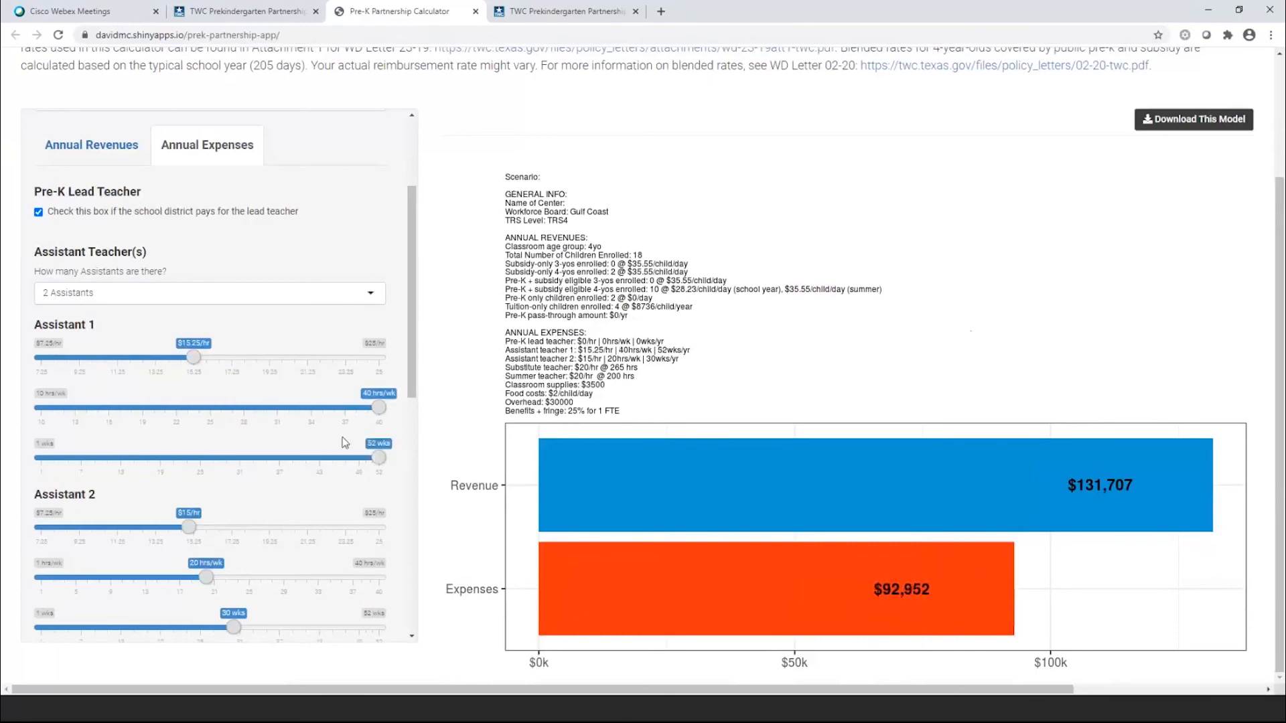
- Set Assistant 2's pay rate to $13.5/hr and working period to 52 weeks
scroll(340, 439, down, 2)
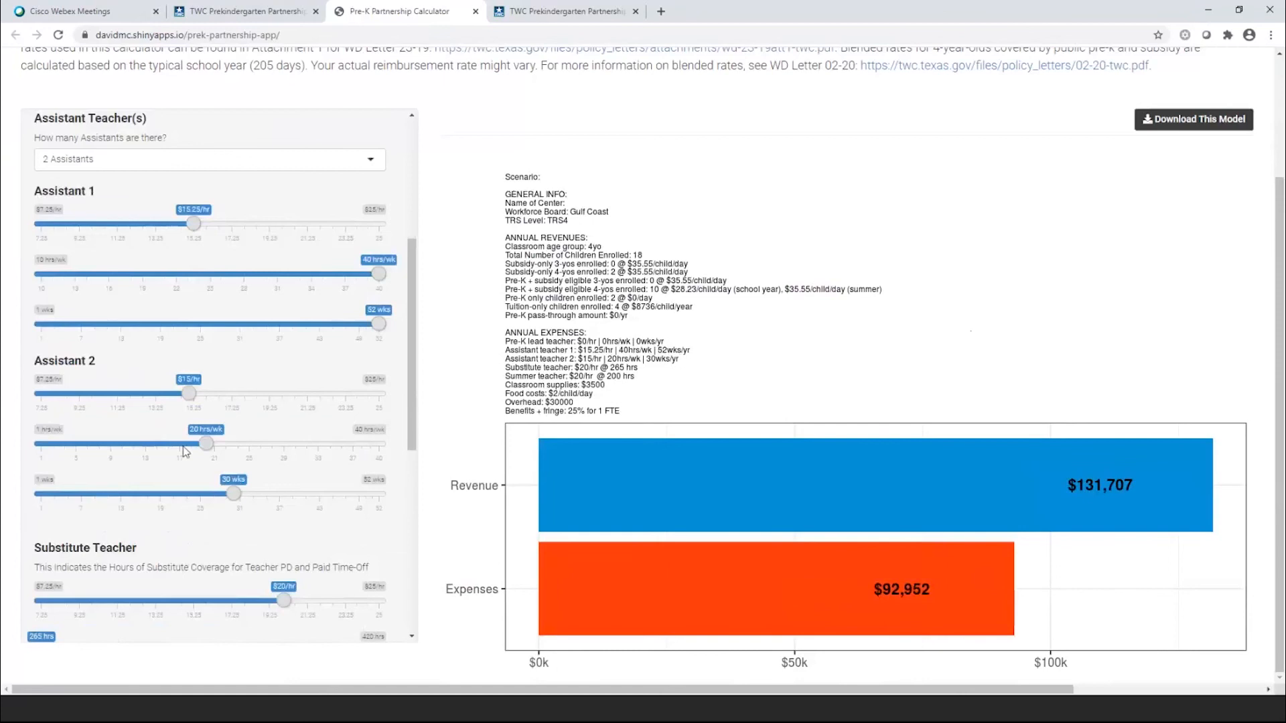
drag(189, 394, 160, 395)
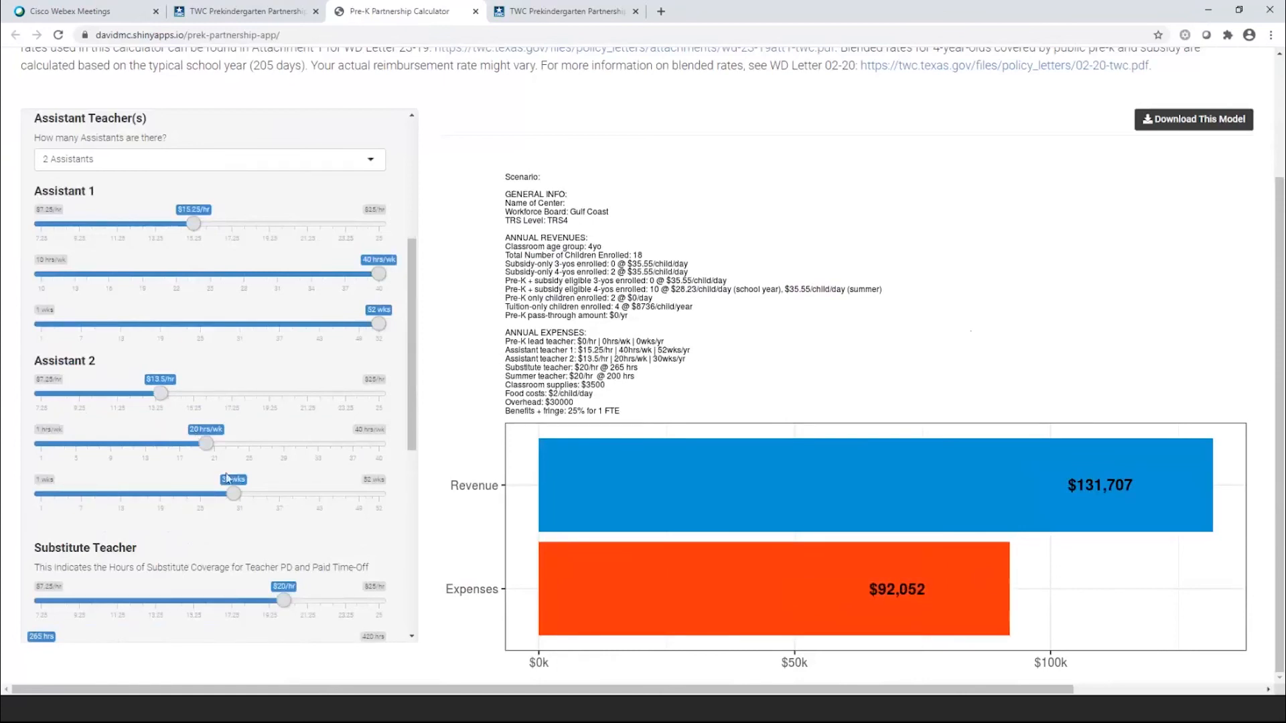
drag(233, 493, 415, 516)
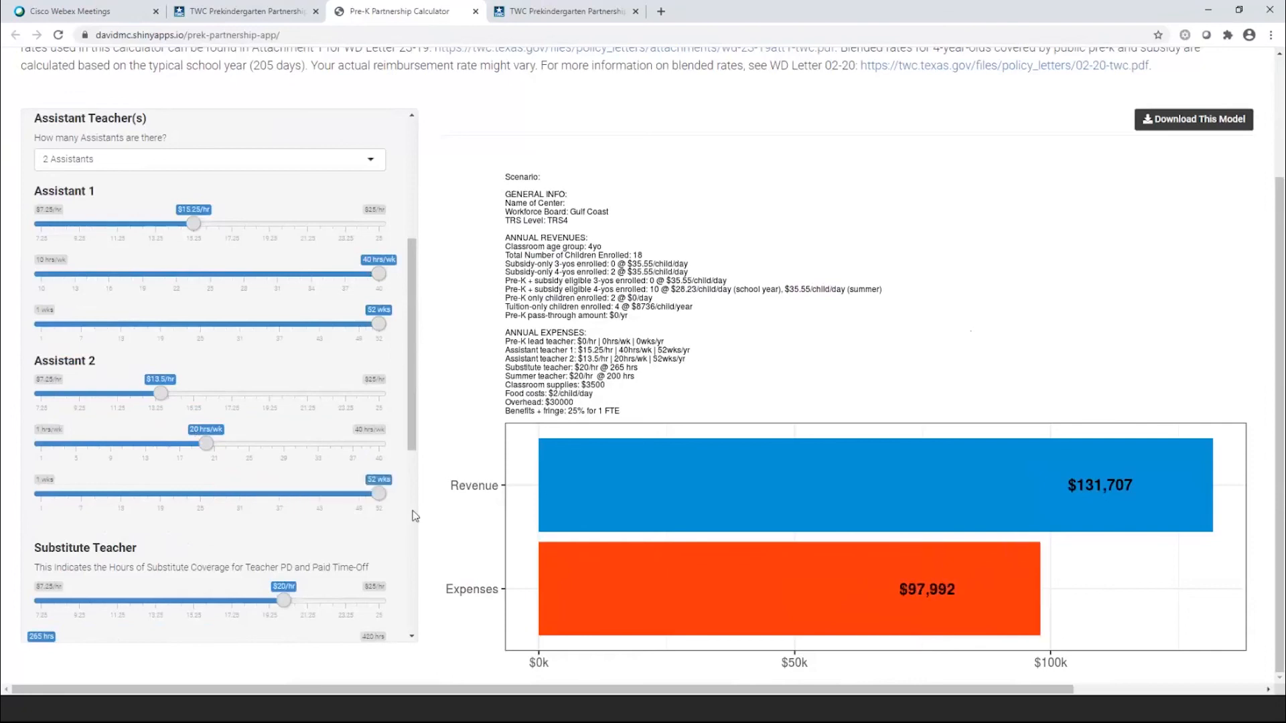
- Set the substitute teacher's rate to $14.5/hr and coverage to 380 hours
scroll(199, 501, down, 3)
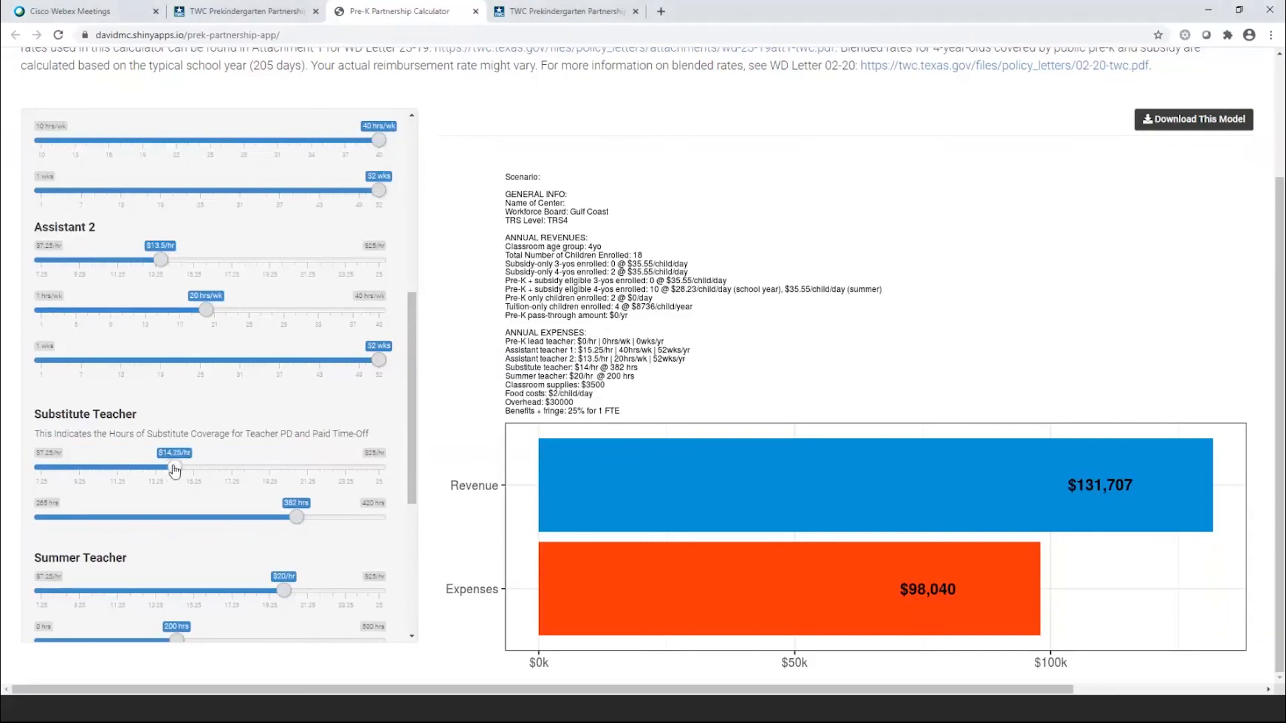
mouse_move(170, 471)
mouse_down()
mouse_move(191, 473)
mouse_move(178, 473)
mouse_up()
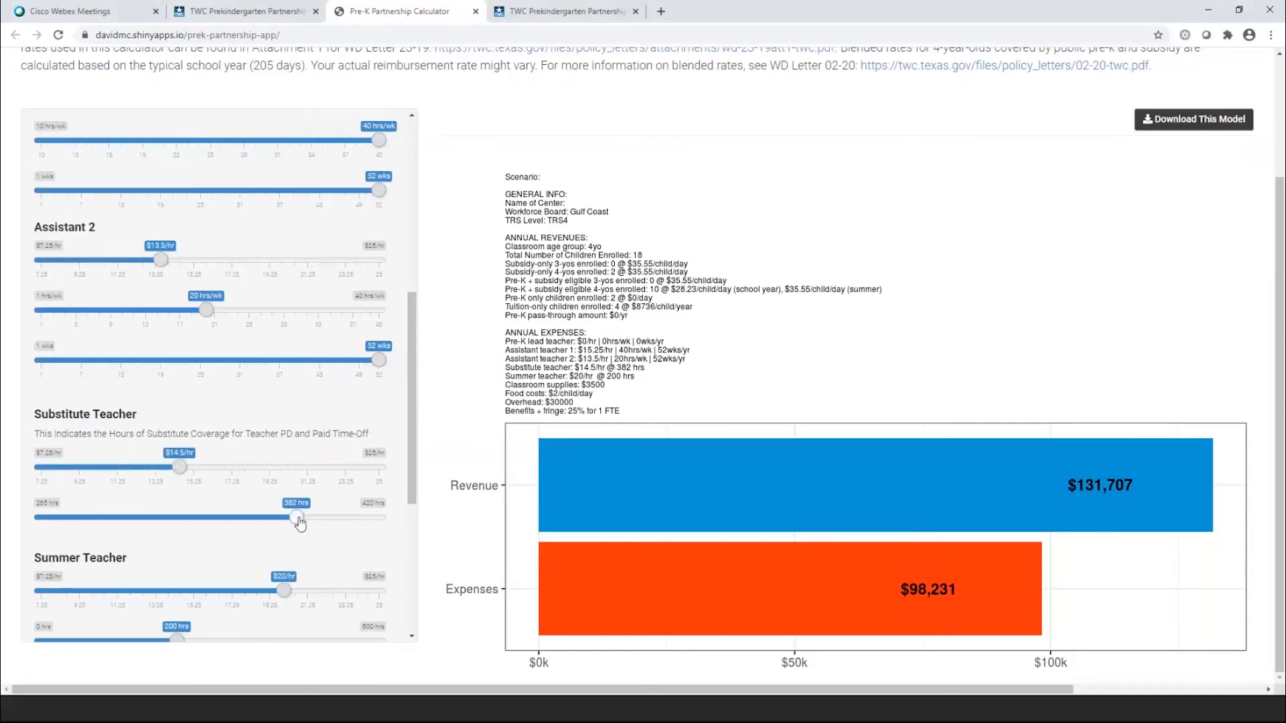
drag(300, 523, 295, 523)
- Set the summer teacher's rate to $14.5/hr and working time to 480 hours
scroll(294, 471, down, 2)
scroll(295, 471, down, 1)
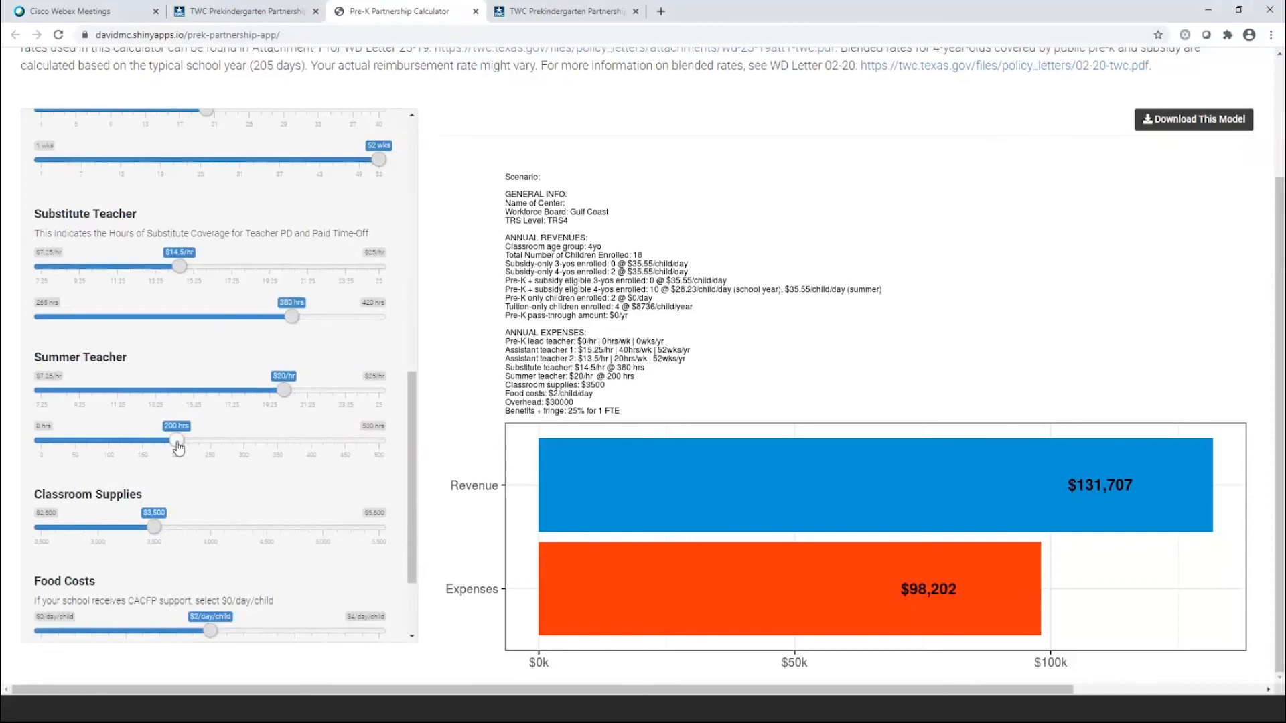
drag(284, 390, 179, 391)
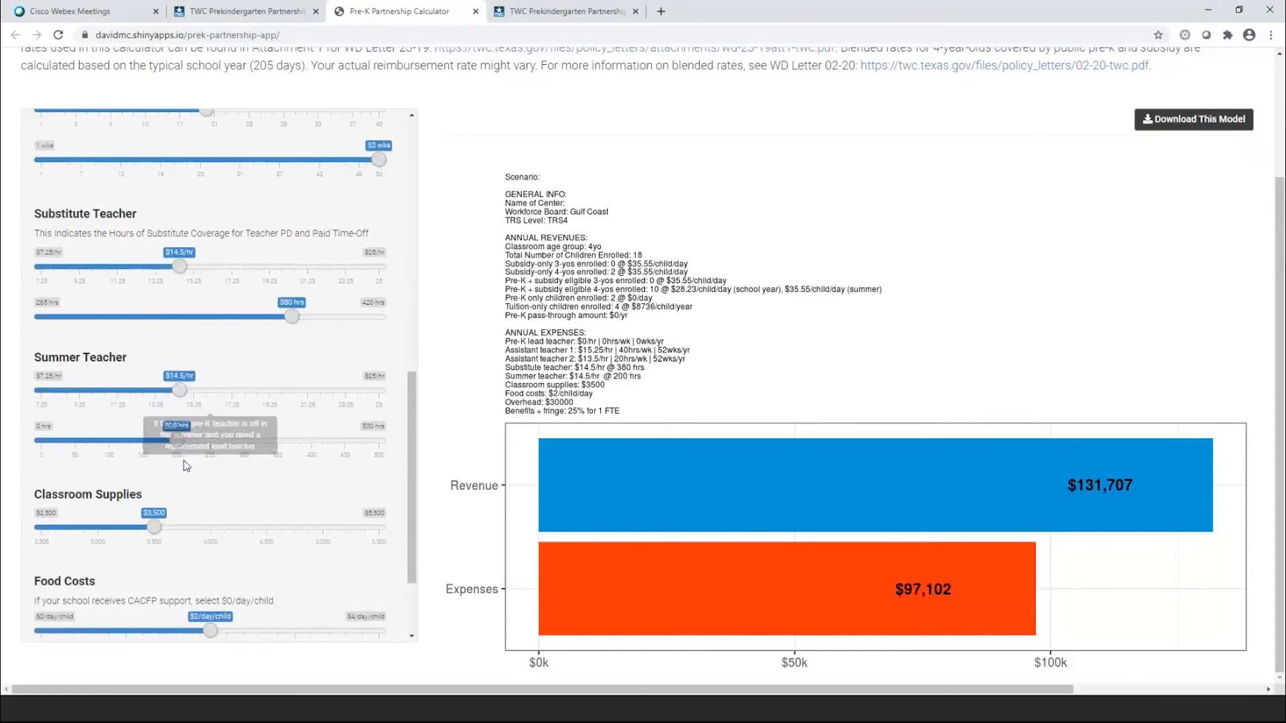
drag(176, 440, 372, 467)
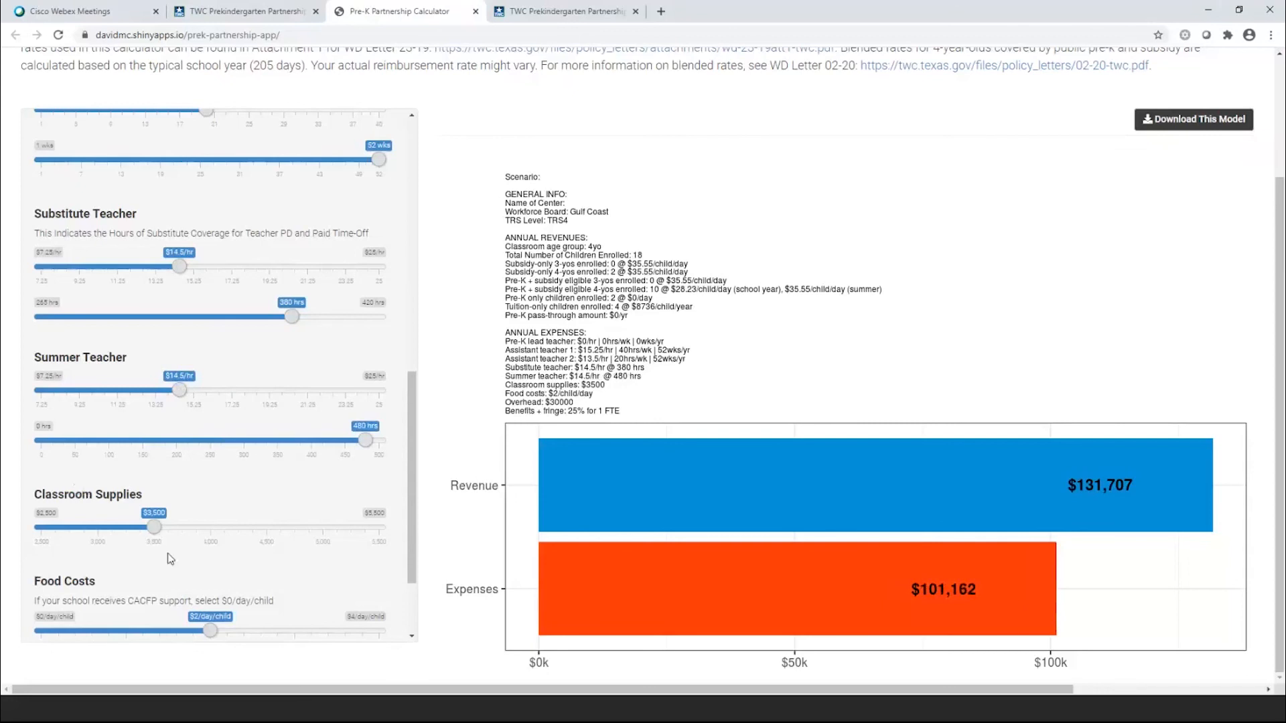
- Set the classroom supplies cost to $4,000
scroll(170, 559, down, 3)
click(189, 416)
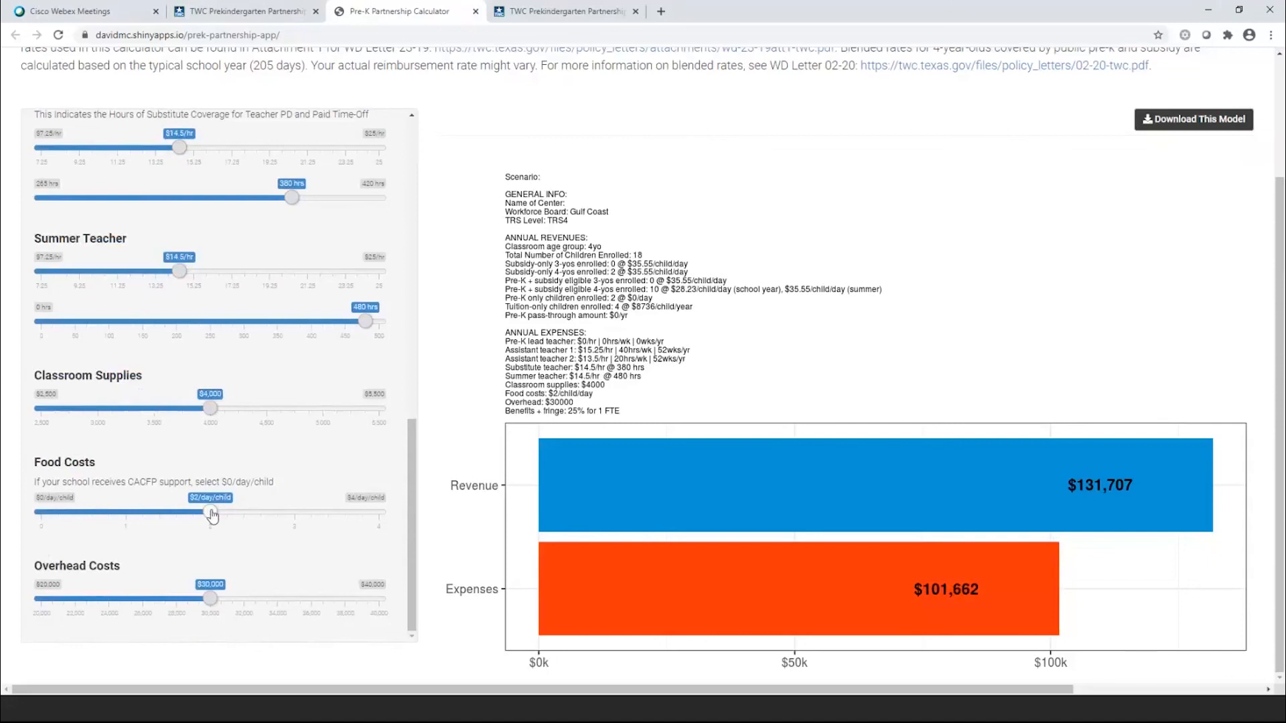
- Set the food costs to $3/day/child and the overhead costs to $32,100
drag(212, 513, 294, 512)
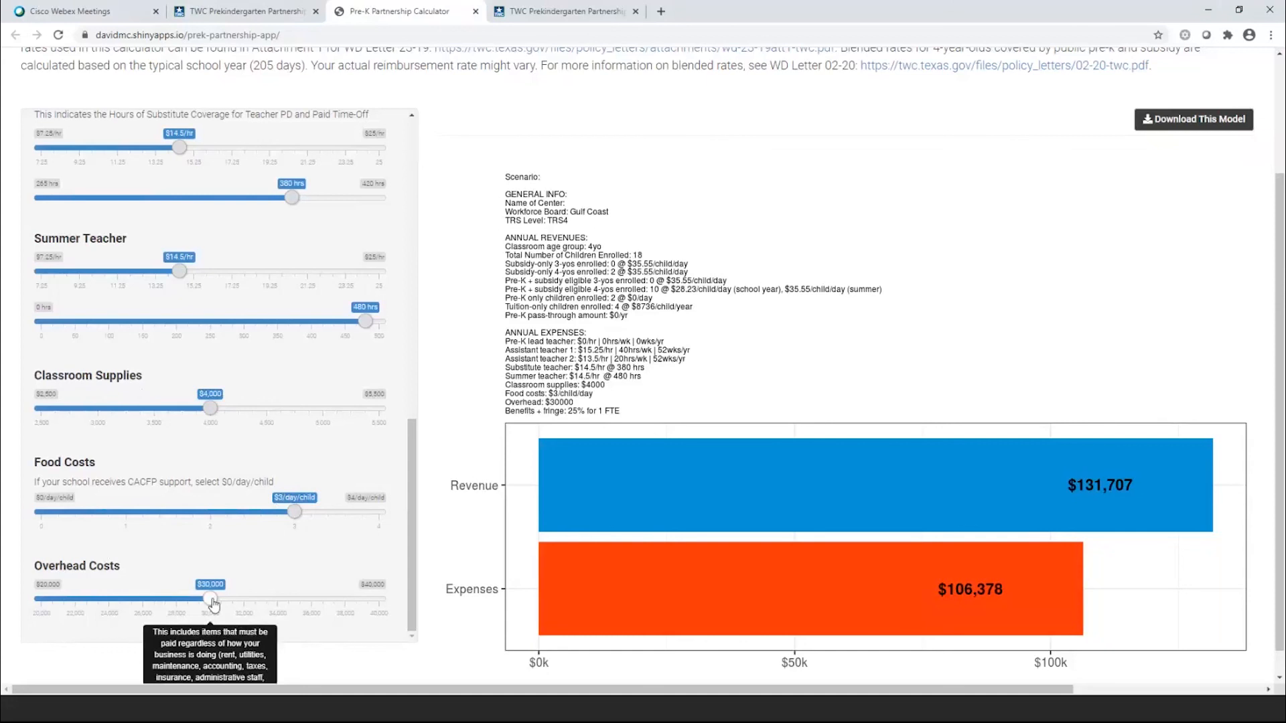
drag(211, 600, 249, 609)
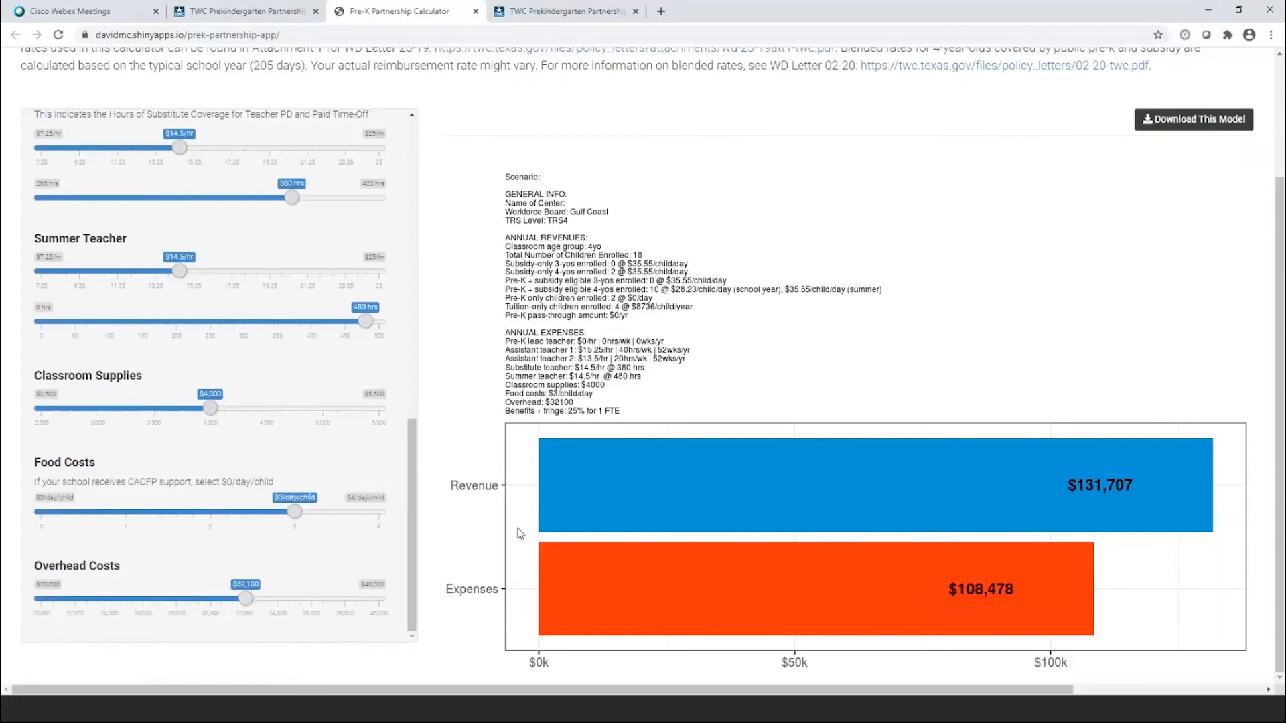
scroll(870, 402, up, 3)
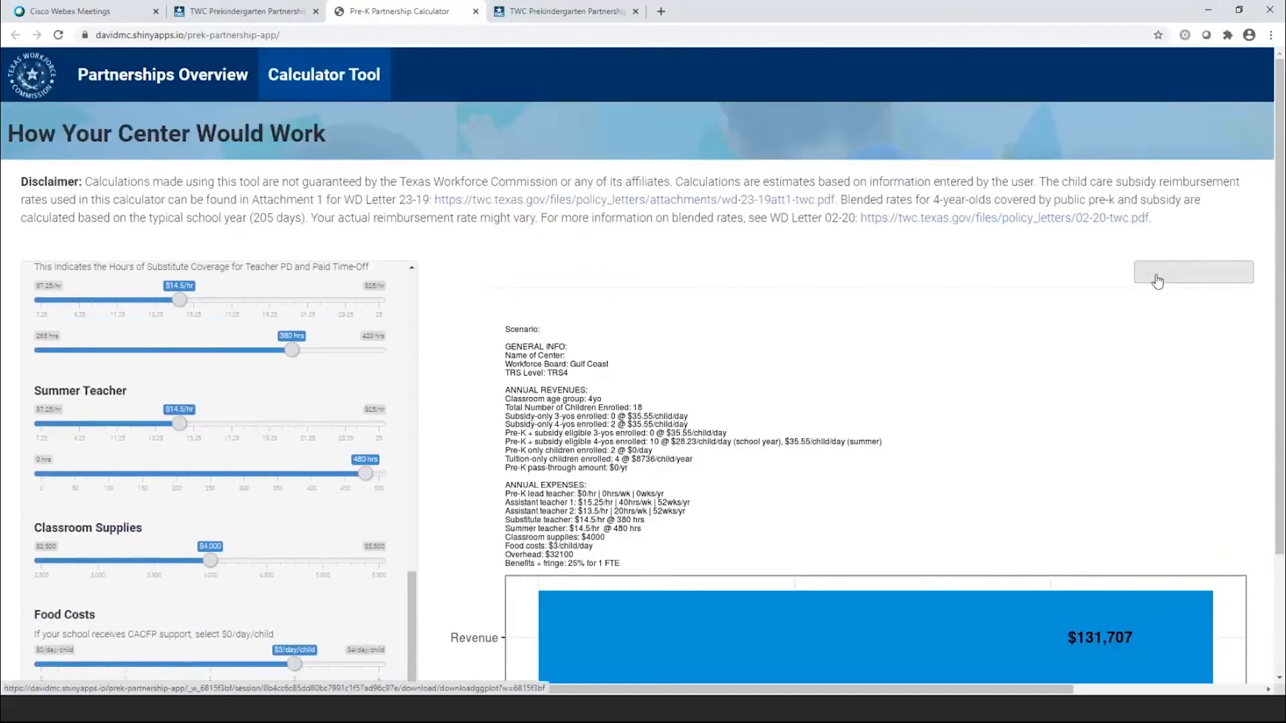
click(1157, 281)
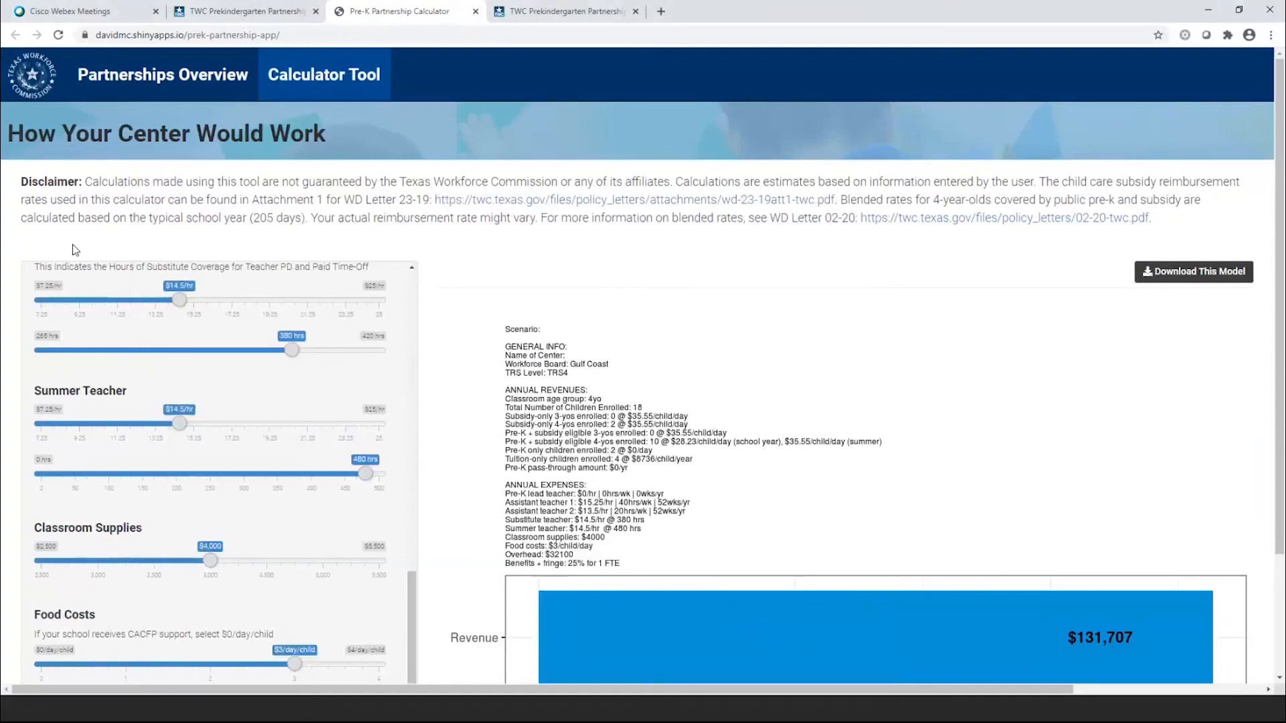
- Switch the TRS level to Licensed only to compare revenue with expenses, and restore the level to TRS4
scroll(194, 353, up, 5)
scroll(194, 352, up, 5)
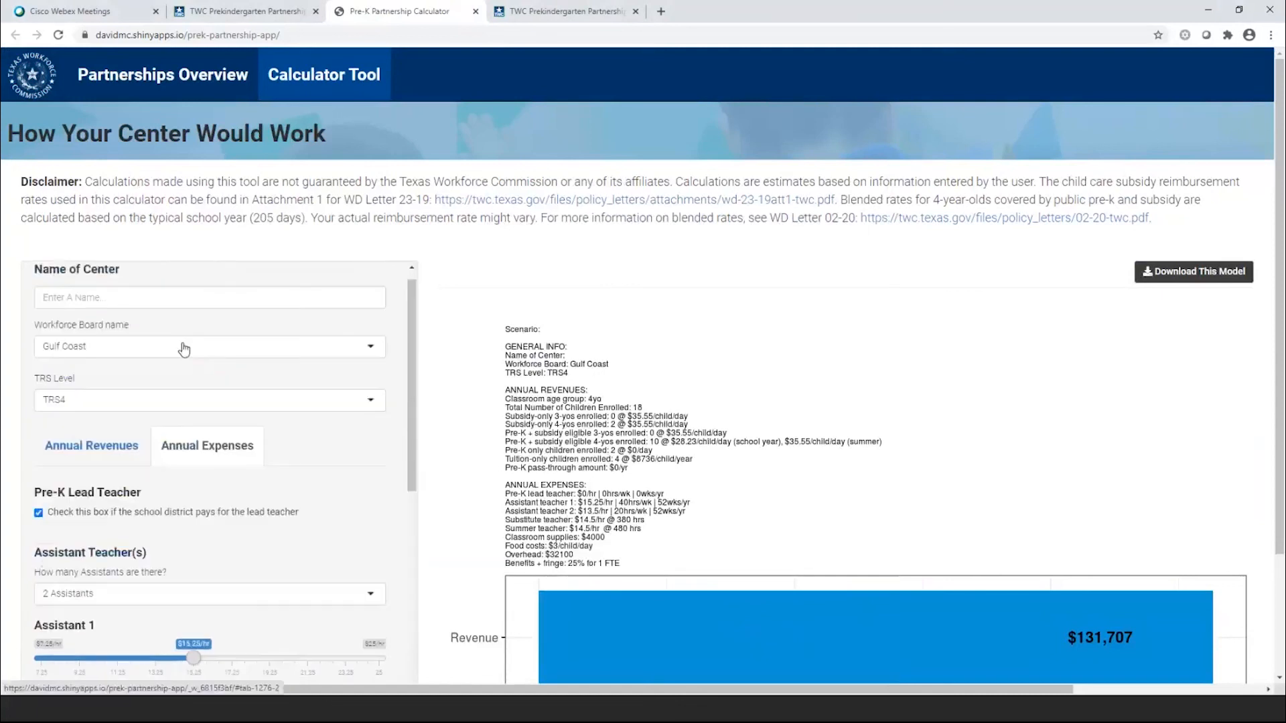
click(116, 401)
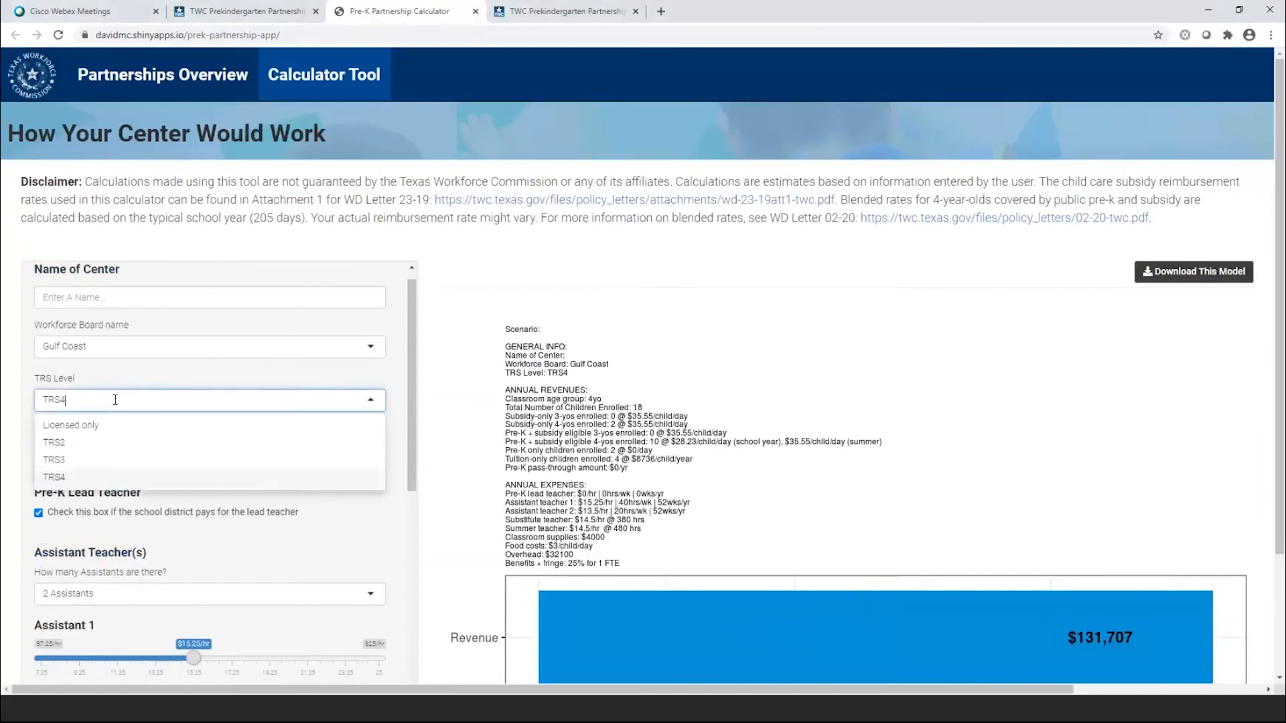
click(94, 427)
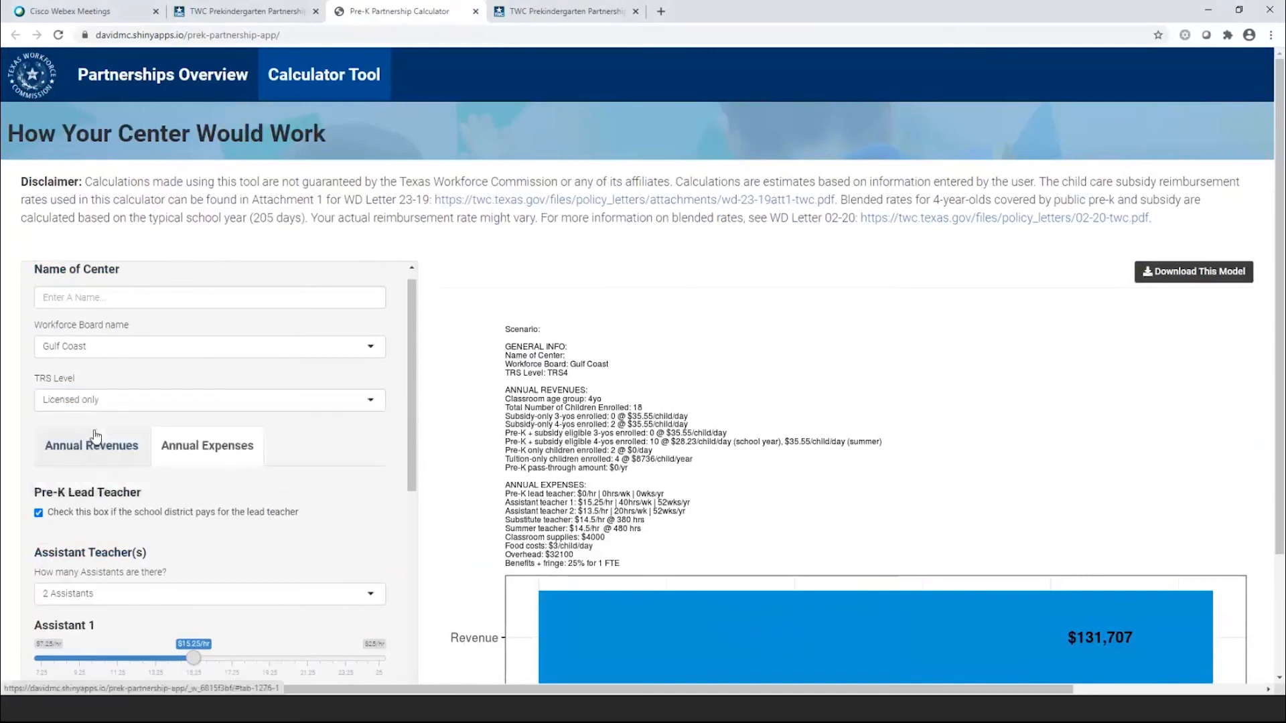
scroll(923, 428, down, 2)
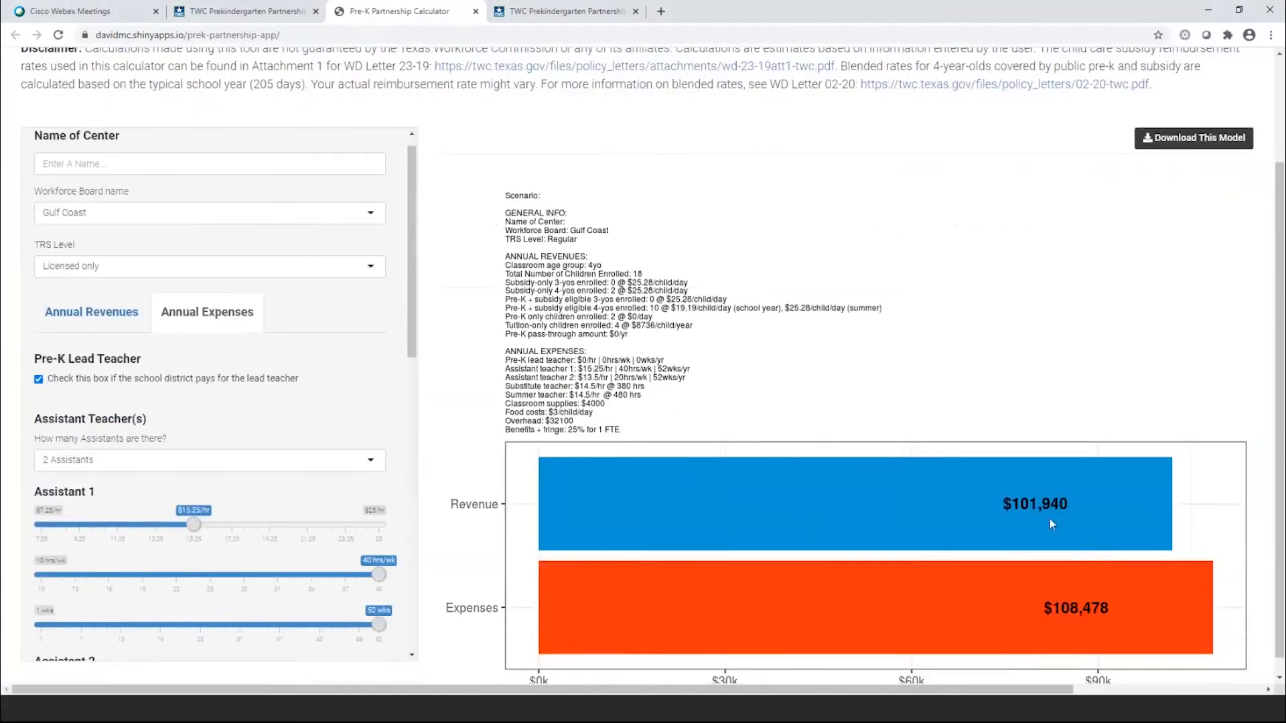
click(260, 273)
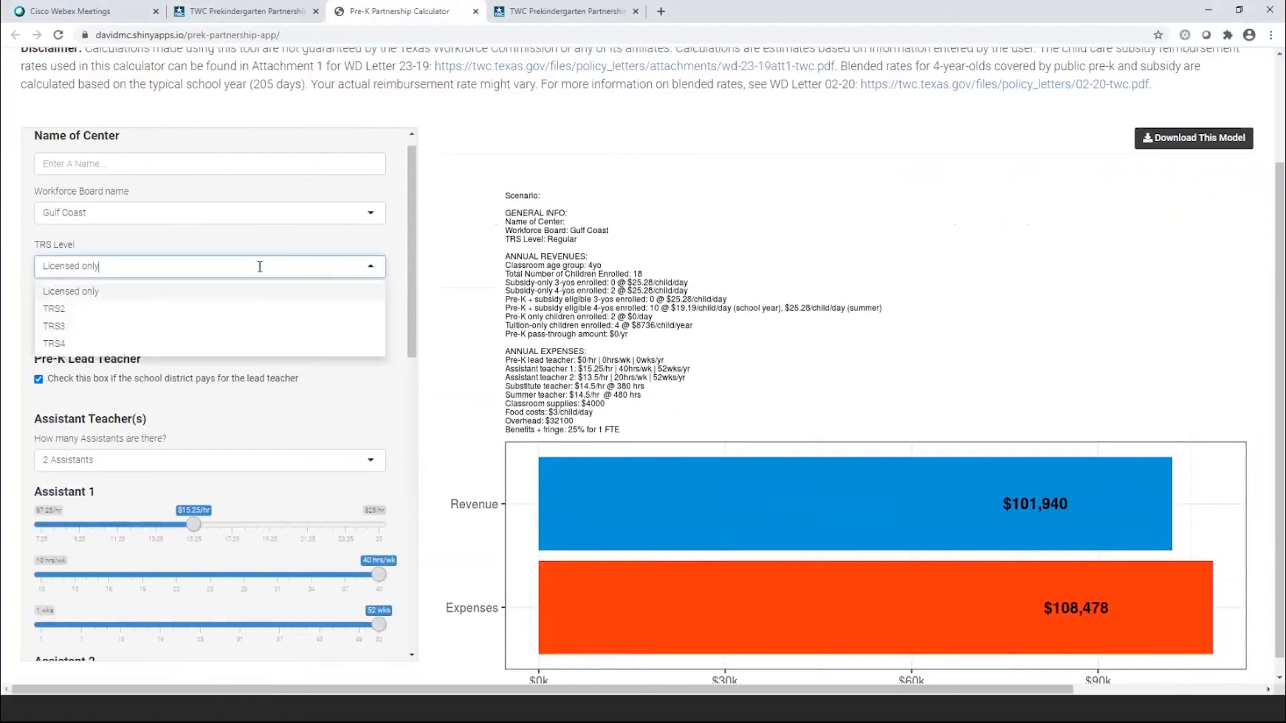
click(53, 346)
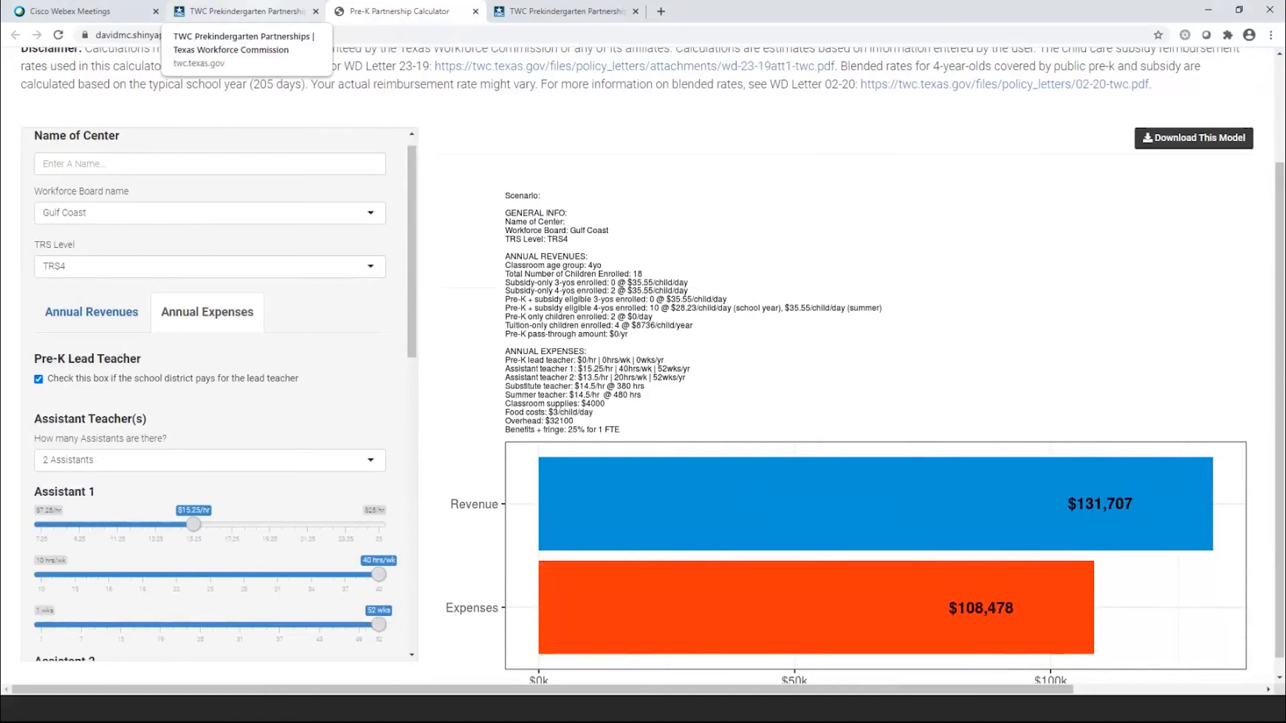
- Switch to the TWC Prekindergarten Partnerships web page and return to the beginning of its content
click(244, 12)
drag(1280, 585, 1280, 100)
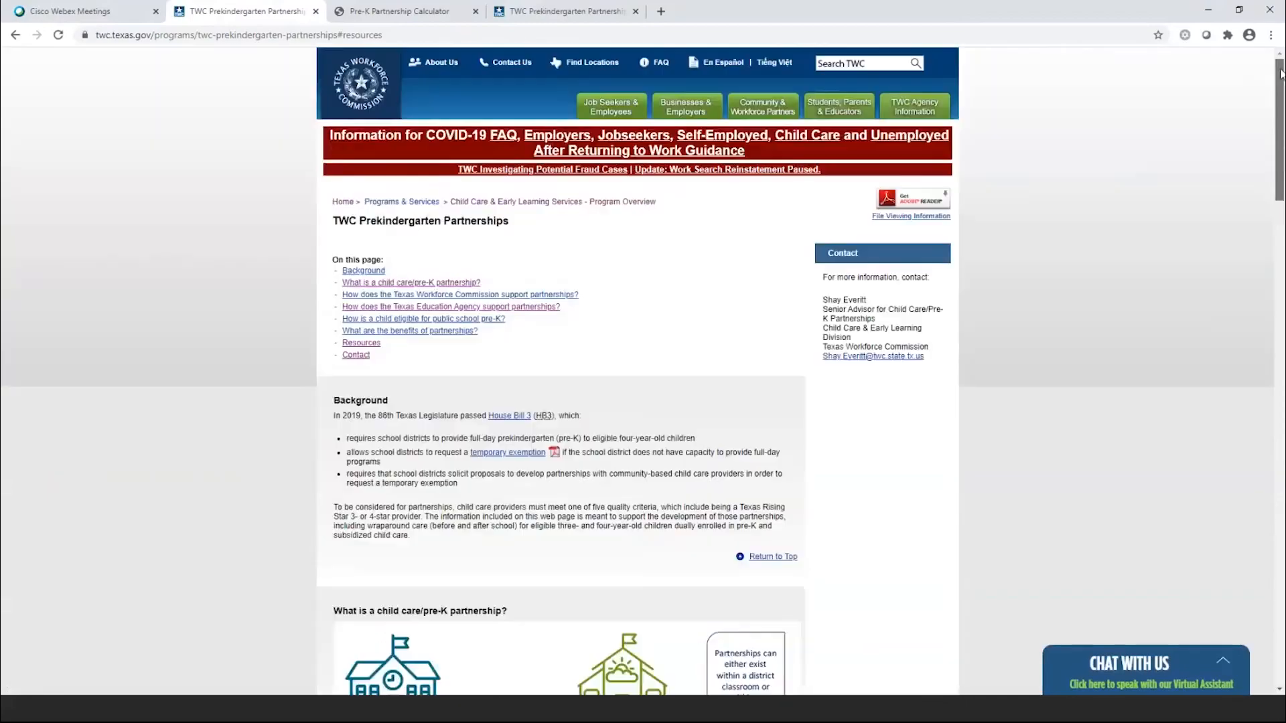